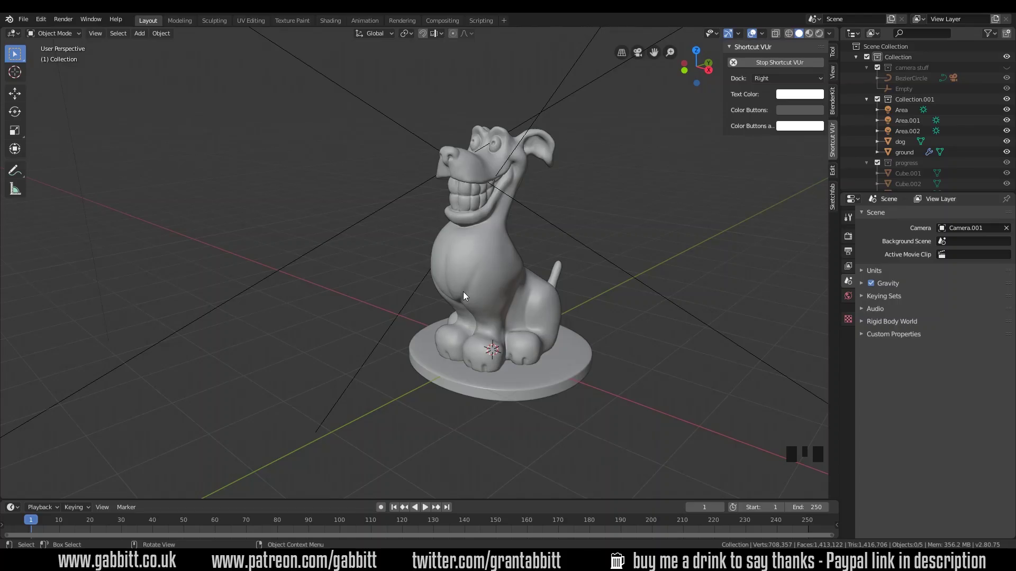
# - Switch to the Shading workspace and orbit out until the dog and its surrounding lights are visible
pyautogui.moveTo(463, 295)
pyautogui.mouseDown(button='middle')
pyautogui.moveTo(746, 291)
pyautogui.moveTo(452, 282)
pyautogui.moveTo(451, 292)
pyautogui.mouseUp(button='middle')
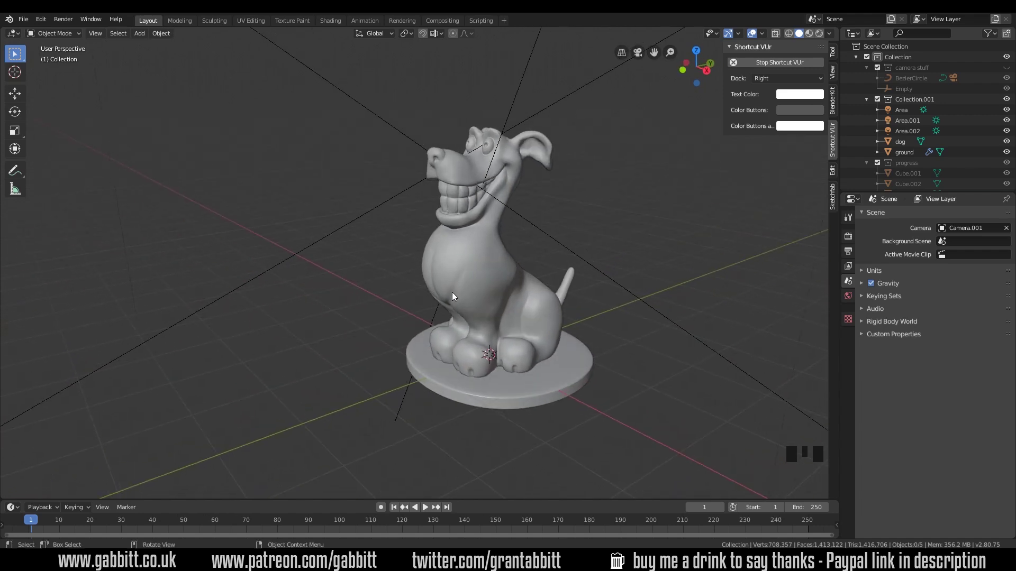
pyautogui.click(330, 21)
pyautogui.moveTo(445, 200); pyautogui.dragTo(536, 203, button='middle')
pyautogui.scroll(6, 534, 193)
pyautogui.middleClick(534, 194)
pyautogui.scroll(-2, 535, 194)
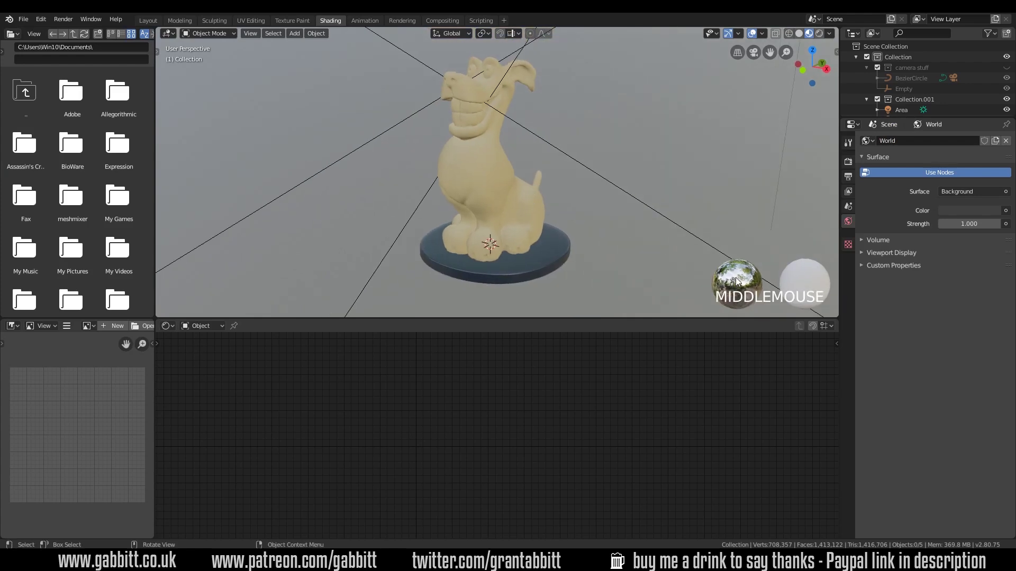
pyautogui.moveTo(736, 281); pyautogui.dragTo(520, 244, button='middle')
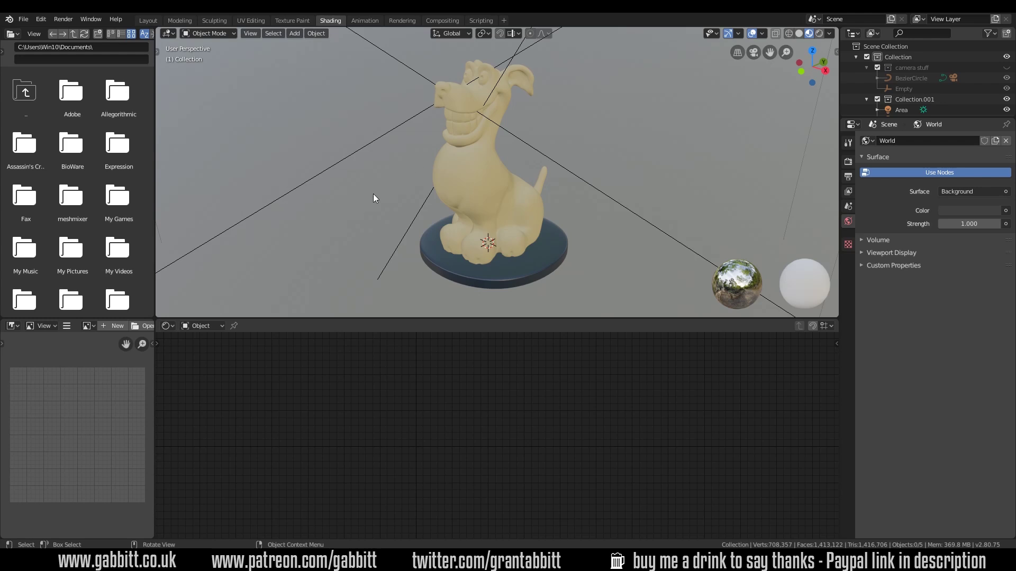
pyautogui.scroll(-5, 532, 148)
pyautogui.moveTo(532, 149); pyautogui.dragTo(554, 176, button='middle')
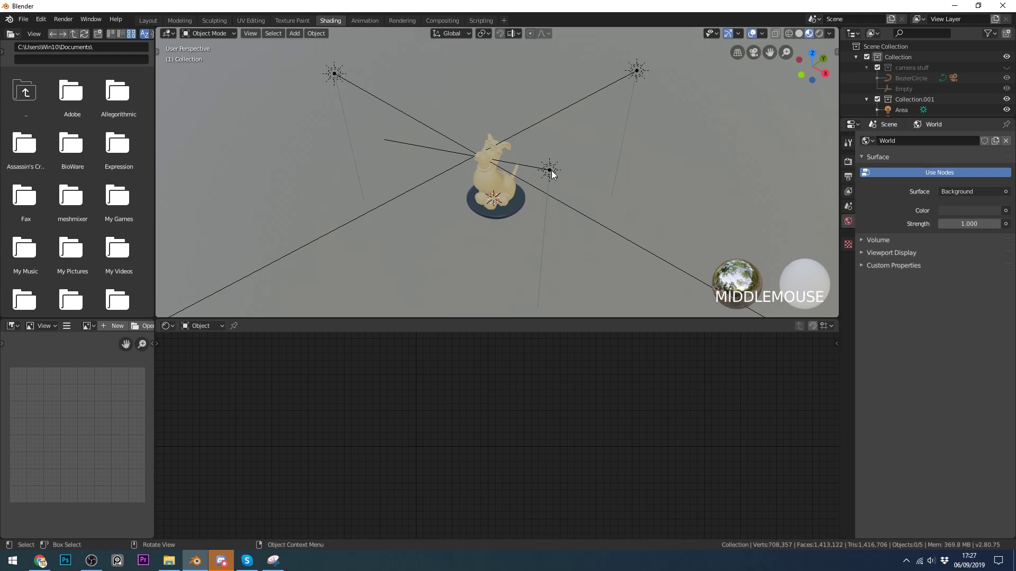
# - Select each sun light in turn (Area.001, Area.002, Area), ending on Area.001
pyautogui.moveTo(516, 208); pyautogui.dragTo(636, 223, button='middle')
pyautogui.click(633, 217)
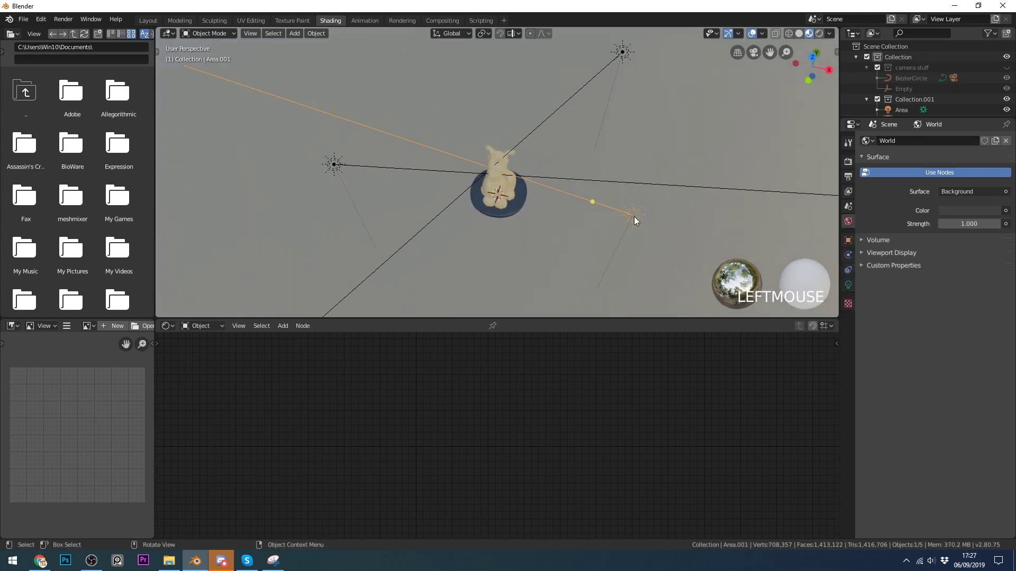
pyautogui.click(335, 165)
pyautogui.click(622, 55)
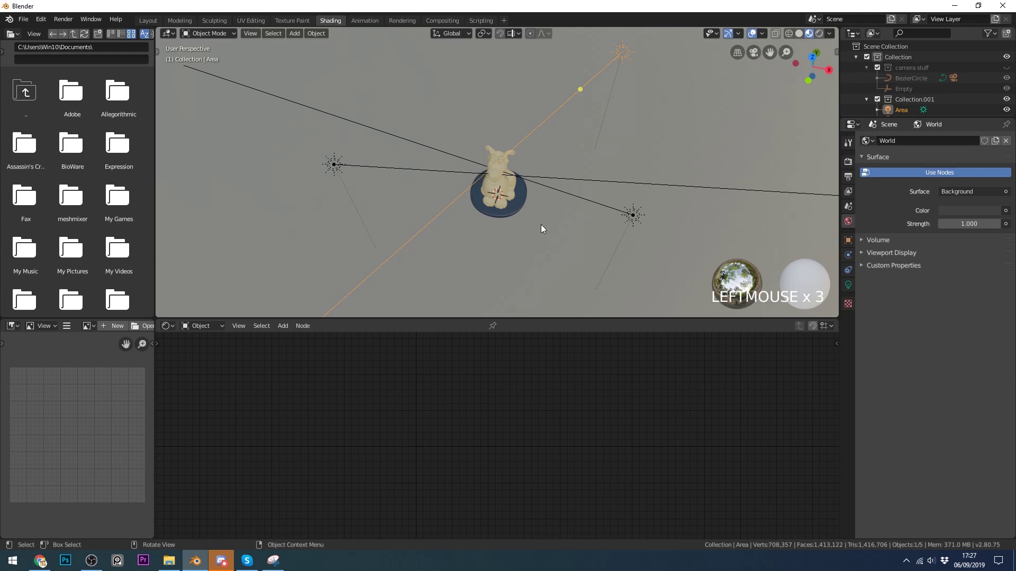
pyautogui.click(634, 217)
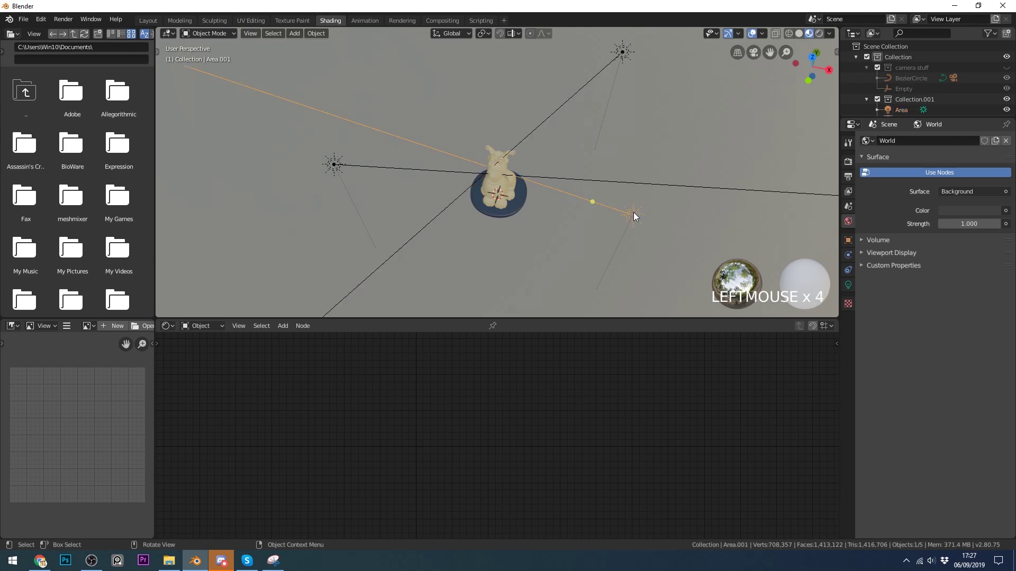
# - Show Area.001's light properties and switch the viewport to Rendered shading
pyautogui.click(847, 285)
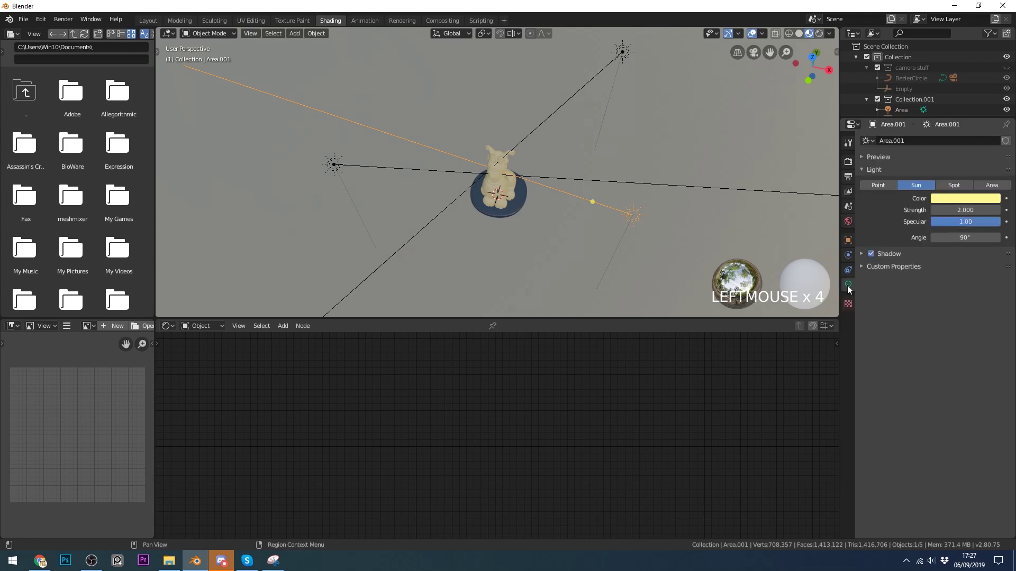
pyautogui.click(810, 35)
pyautogui.click(818, 35)
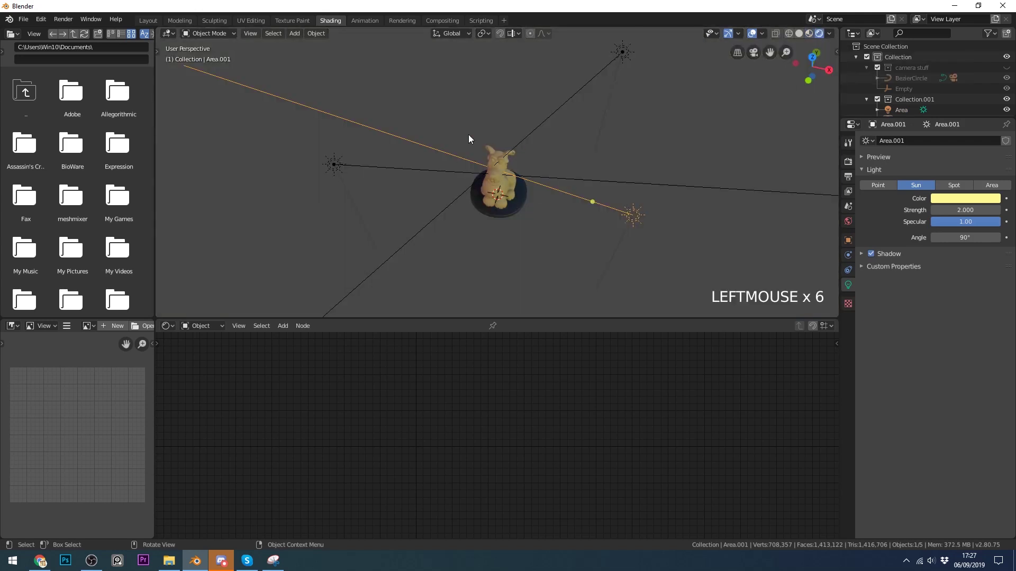
pyautogui.moveTo(542, 128); pyautogui.dragTo(574, 202, button='middle')
pyautogui.click(598, 236)
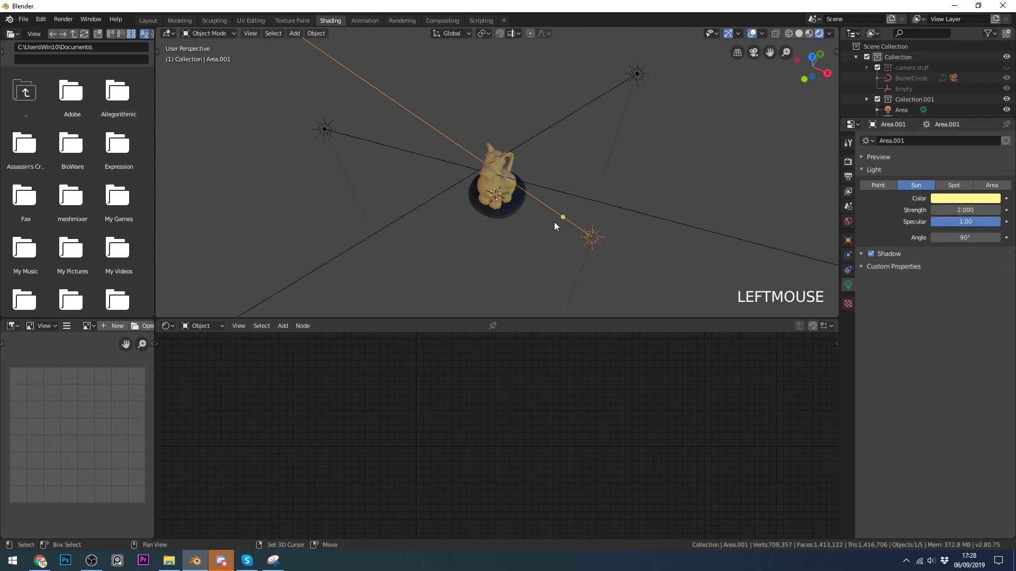
# - Browse the Add menu, then orbit to view the lights from above
pyautogui.hotkey('shift', 'a')
pyautogui.moveTo(554, 222)
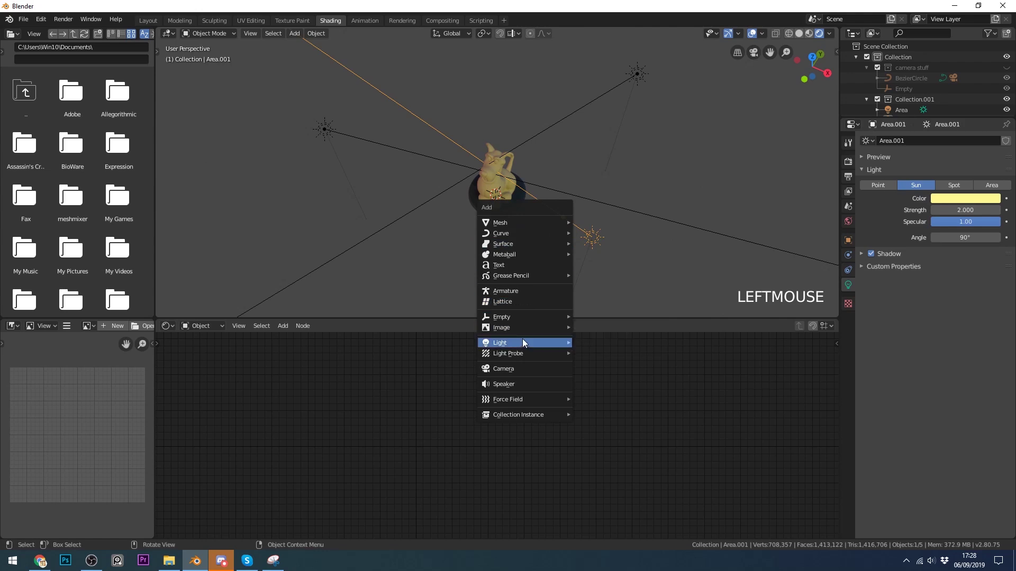
pyautogui.moveTo(526, 341)
pyautogui.click(605, 352)
pyautogui.moveTo(539, 249); pyautogui.dragTo(576, 113, button='middle')
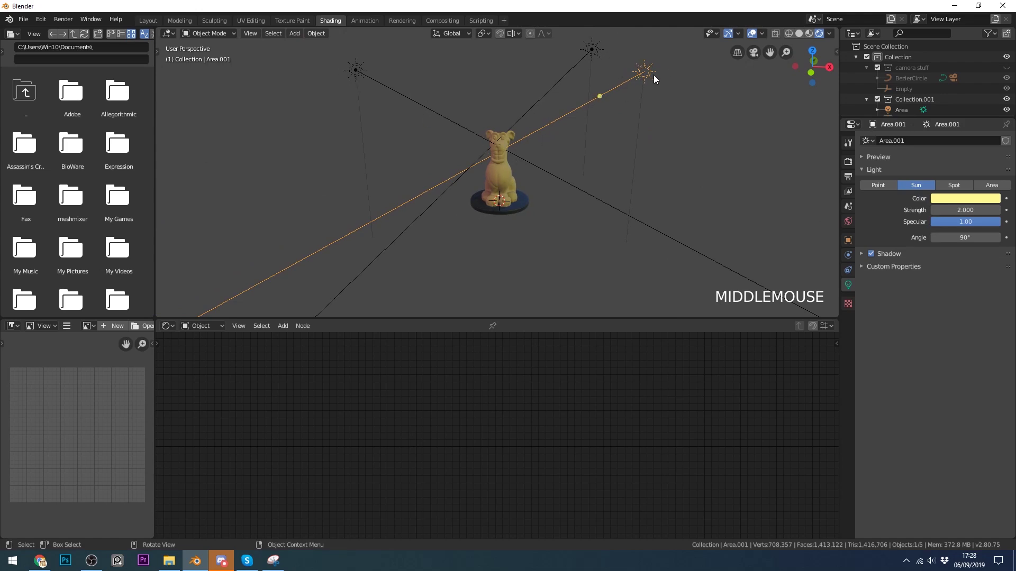
pyautogui.moveTo(581, 139); pyautogui.dragTo(582, 202, button='middle')
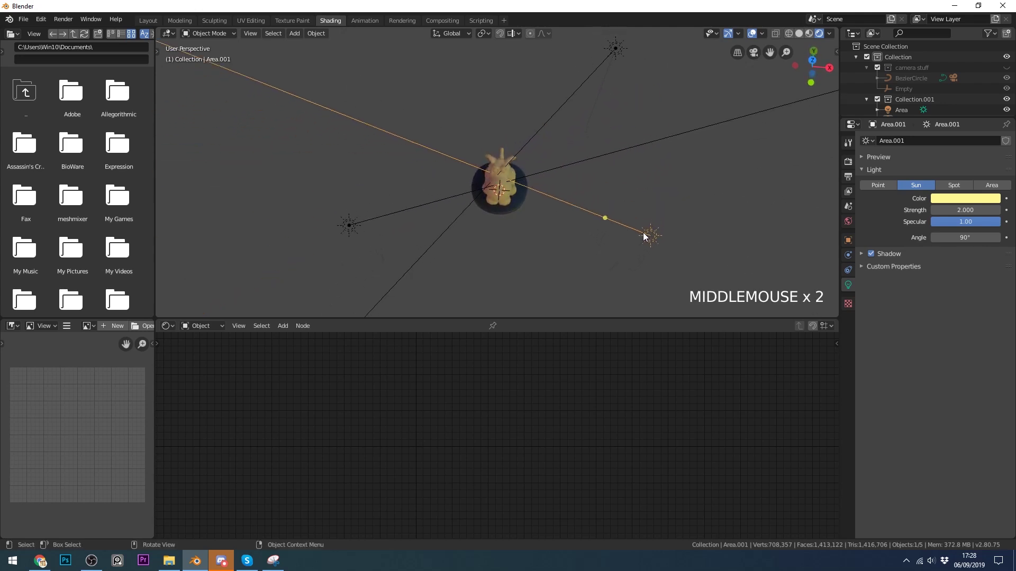
# - Move the sun light Area.001 closer to the dog and rotate it to a new aim
pyautogui.press('g')
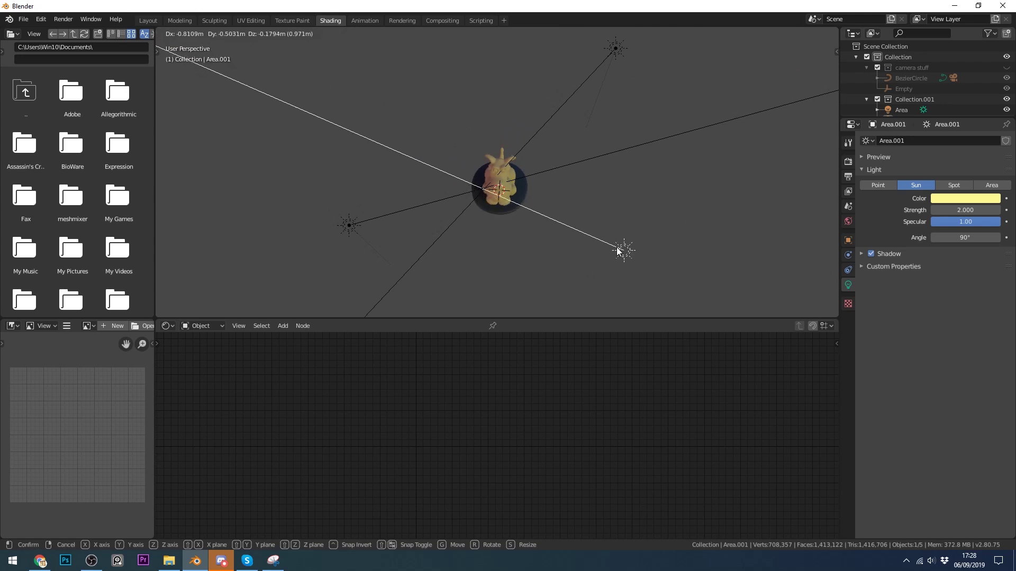
pyautogui.click(585, 230)
pyautogui.press('r')
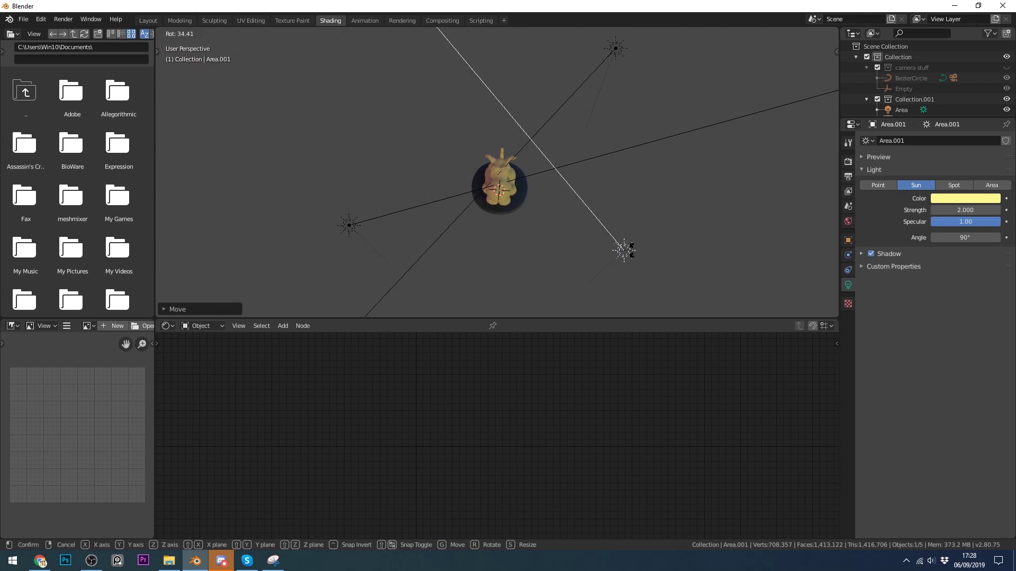
pyautogui.click(631, 248)
pyautogui.moveTo(632, 257); pyautogui.dragTo(588, 155, button='middle')
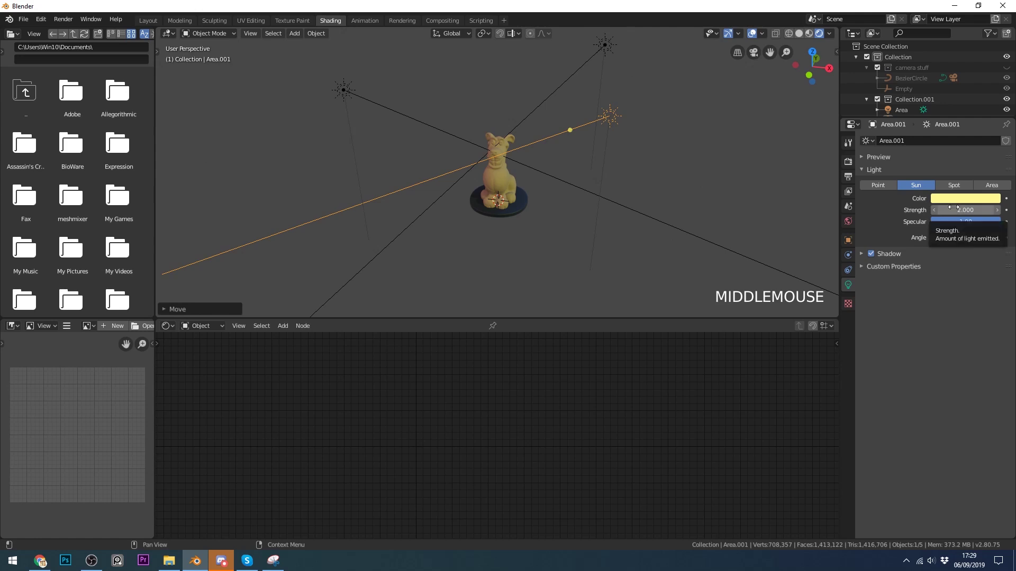
# - Select the top sun light Area and set its Strength to 50
pyautogui.click(345, 89)
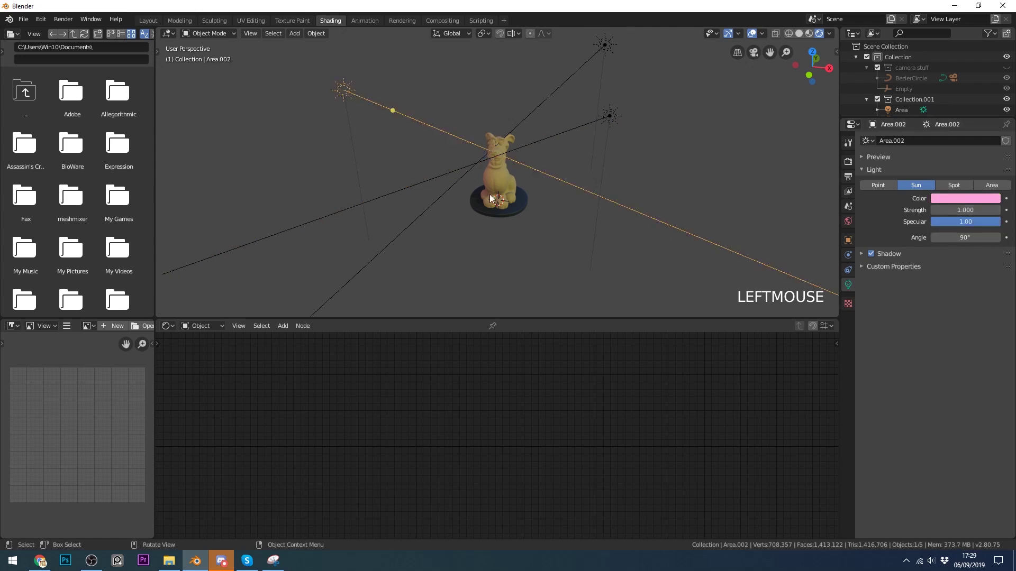
pyautogui.click(606, 49)
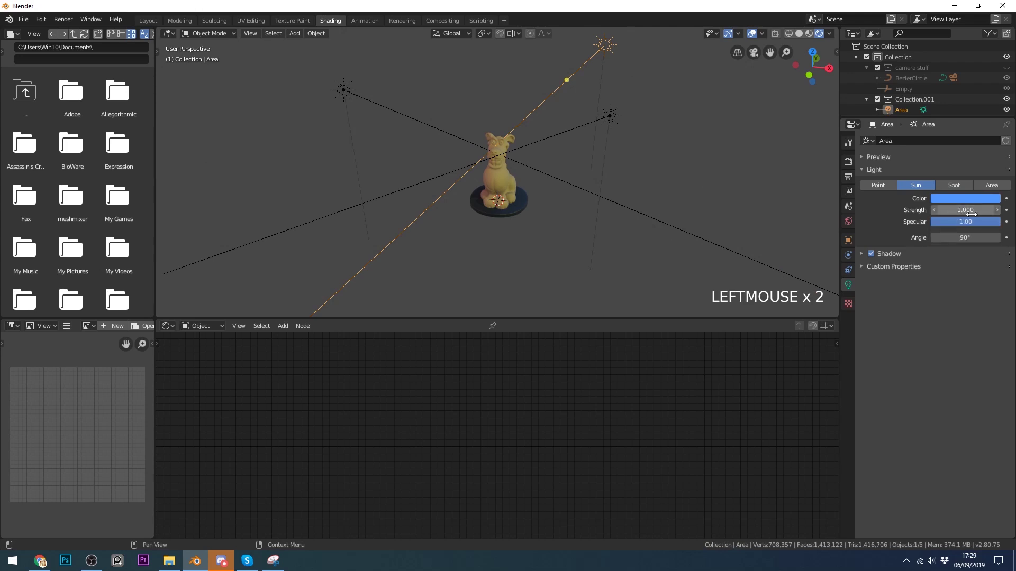
pyautogui.moveTo(525, 238); pyautogui.dragTo(588, 195, button='middle')
pyautogui.click(989, 210)
pyautogui.write('1.0')
pyautogui.press('BackSpace')
pyautogui.press('BackSpace')
pyautogui.press('BackSpace')
pyautogui.write('50')
pyautogui.click(665, 244)
# - Orbit and zoom around the scene to inspect the brightly lit dog
pyautogui.moveTo(529, 230); pyautogui.dragTo(592, 192, button='middle')
pyautogui.scroll(4, 524, 217)
pyautogui.scroll(2, 495, 203)
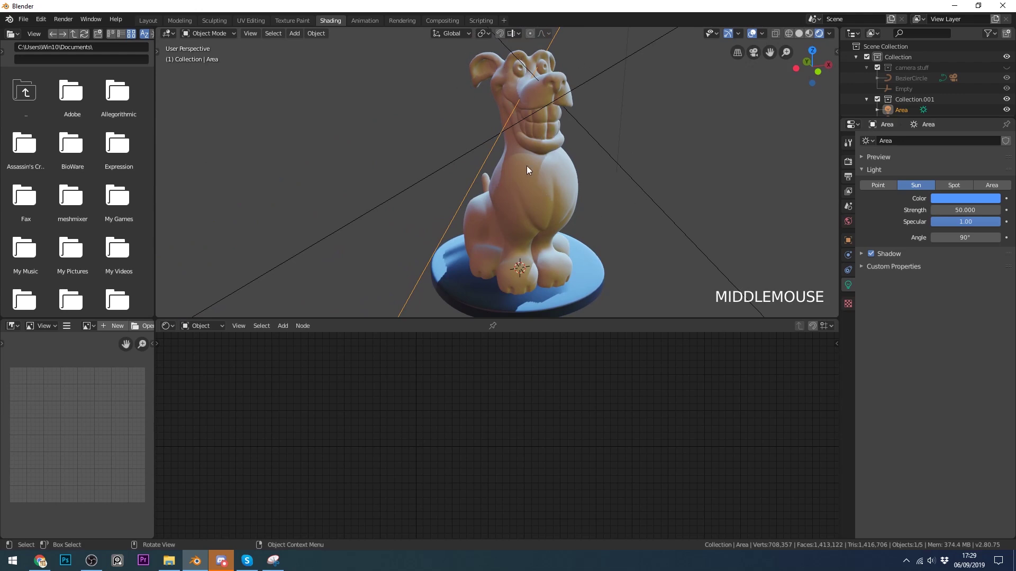
pyautogui.moveTo(659, 224); pyautogui.dragTo(552, 121, button='middle')
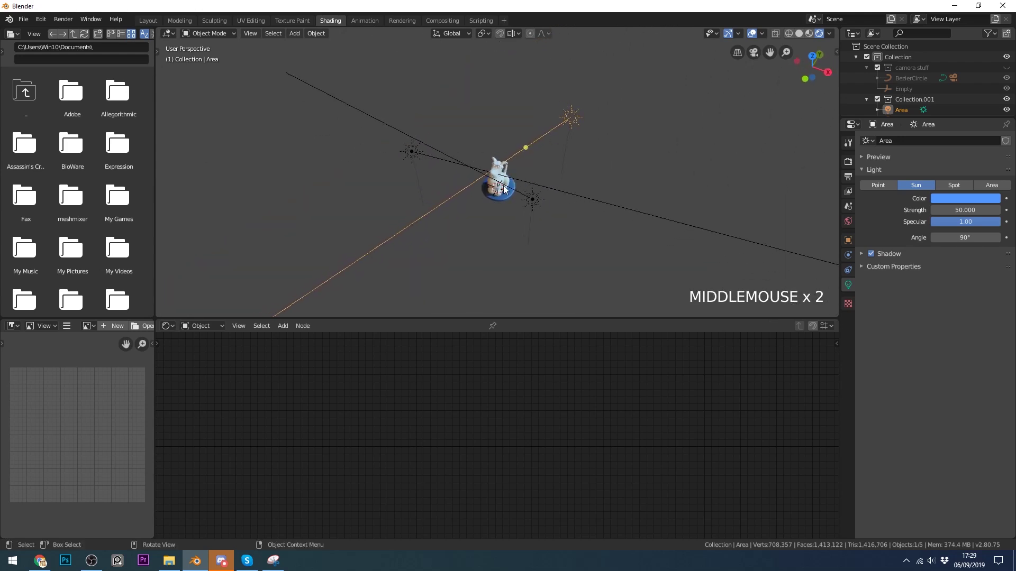
pyautogui.moveTo(511, 208); pyautogui.dragTo(520, 182, button='middle')
pyautogui.scroll(6, 519, 194)
pyautogui.scroll(-2, 519, 195)
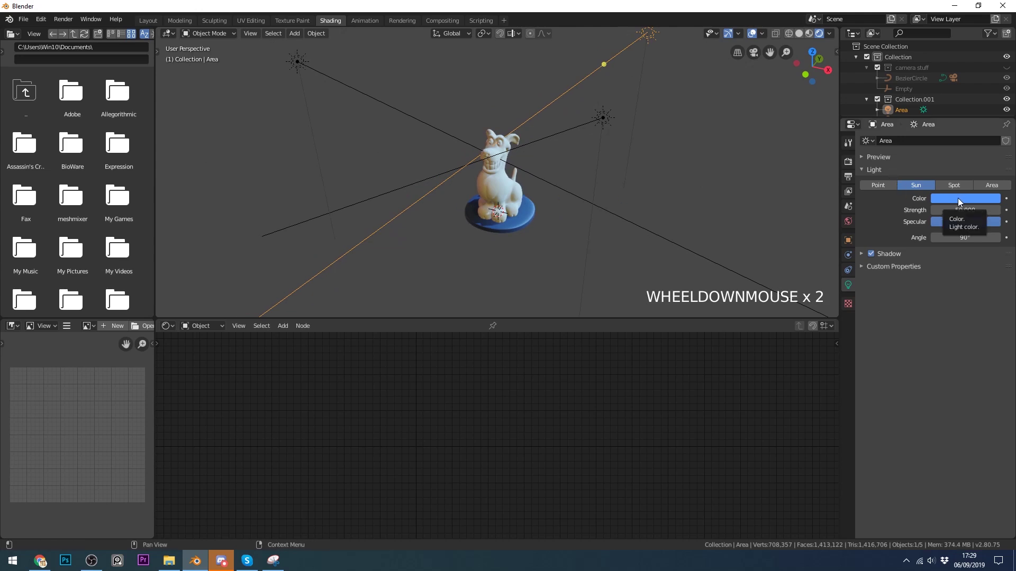
# - Select Area.002 and give it a pink light colour, keeping strength 1.000 and angle 90°
pyautogui.click(604, 121)
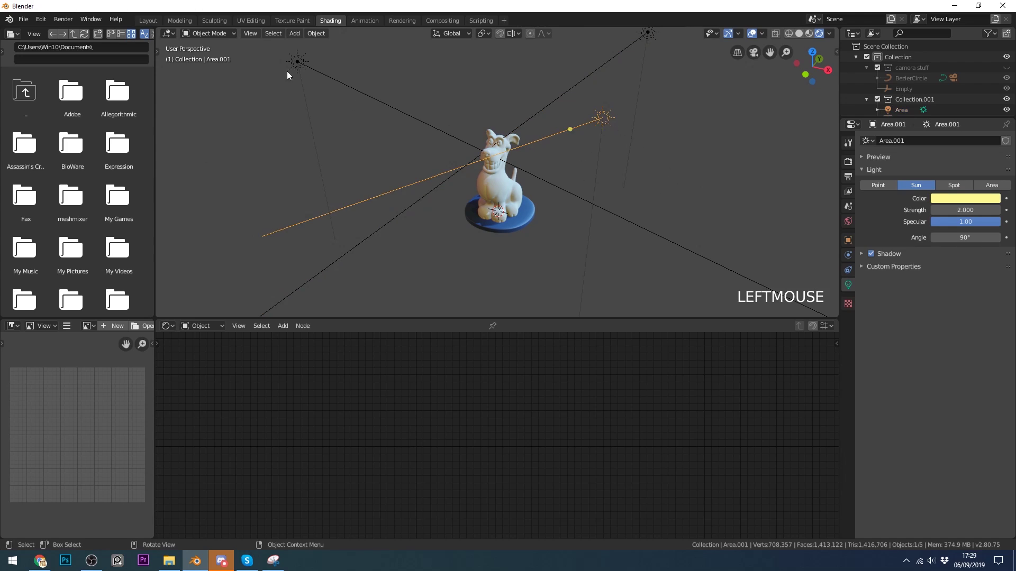
pyautogui.click(297, 62)
pyautogui.click(965, 198)
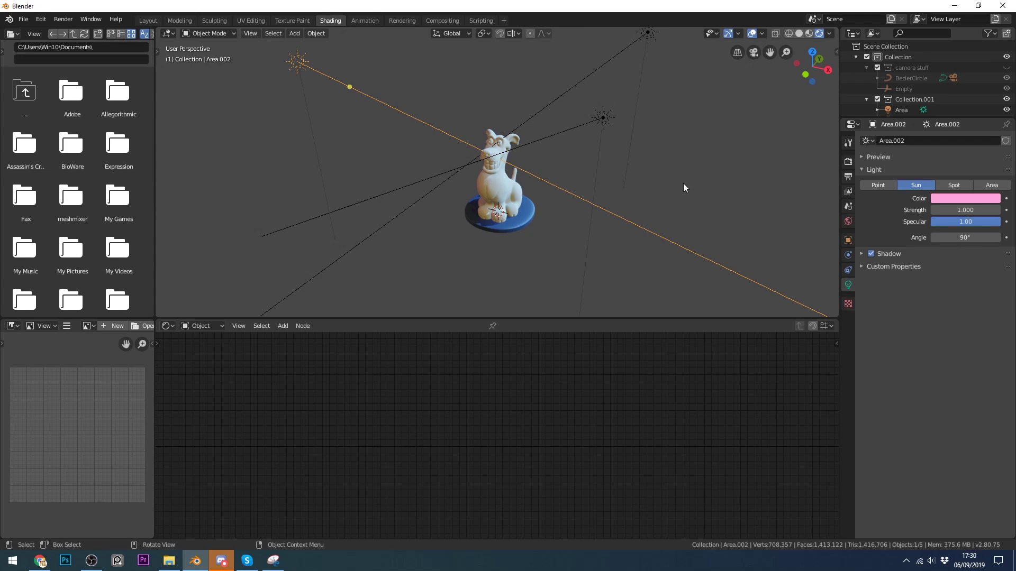
pyautogui.moveTo(684, 183); pyautogui.dragTo(848, 164, button='middle')
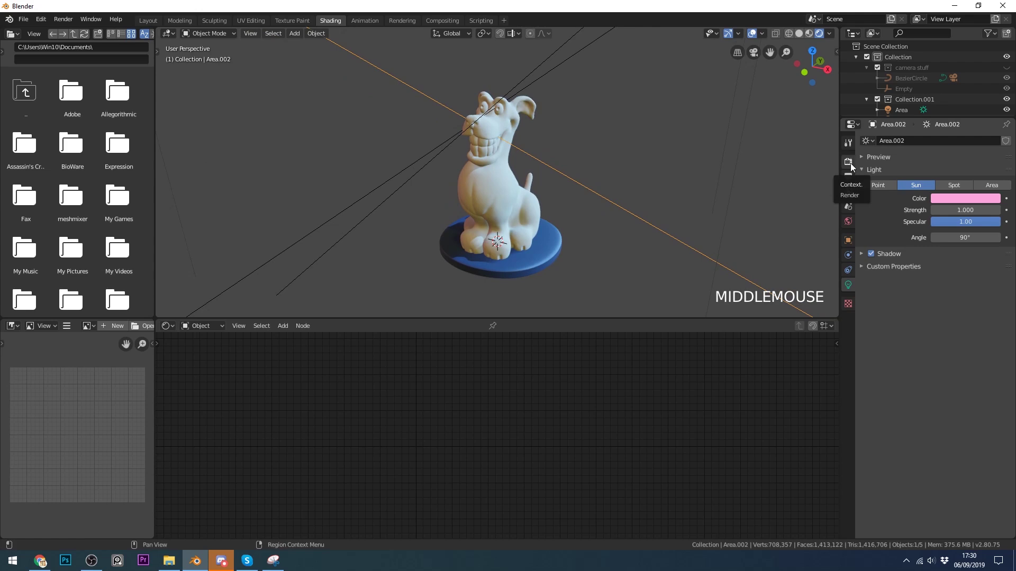
# - Tick Ambient Occlusion in Render Properties and drag its Distance up to about 1.32 m
pyautogui.click(848, 163)
pyautogui.click(871, 212)
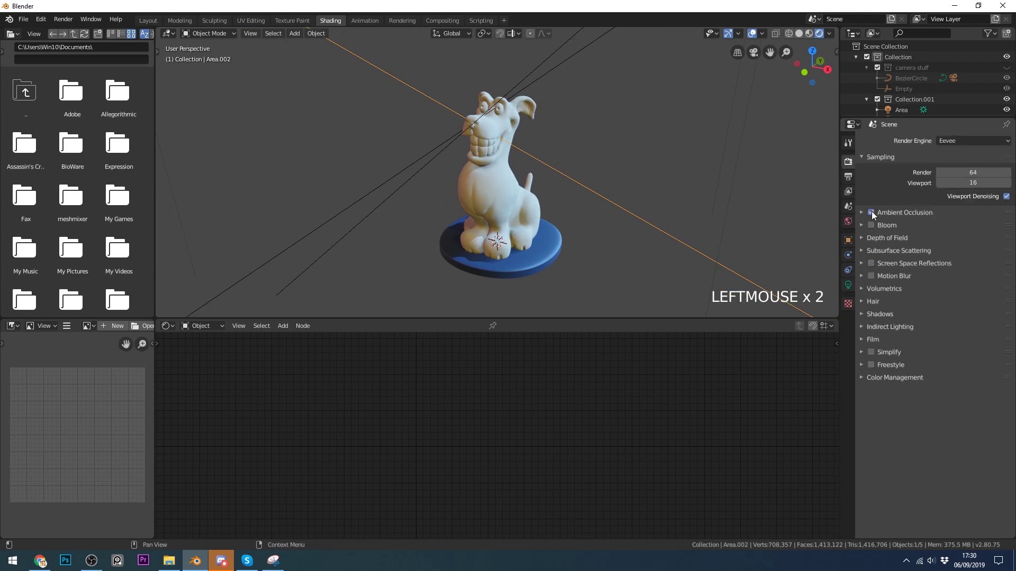
pyautogui.moveTo(457, 155); pyautogui.dragTo(509, 198, button='middle')
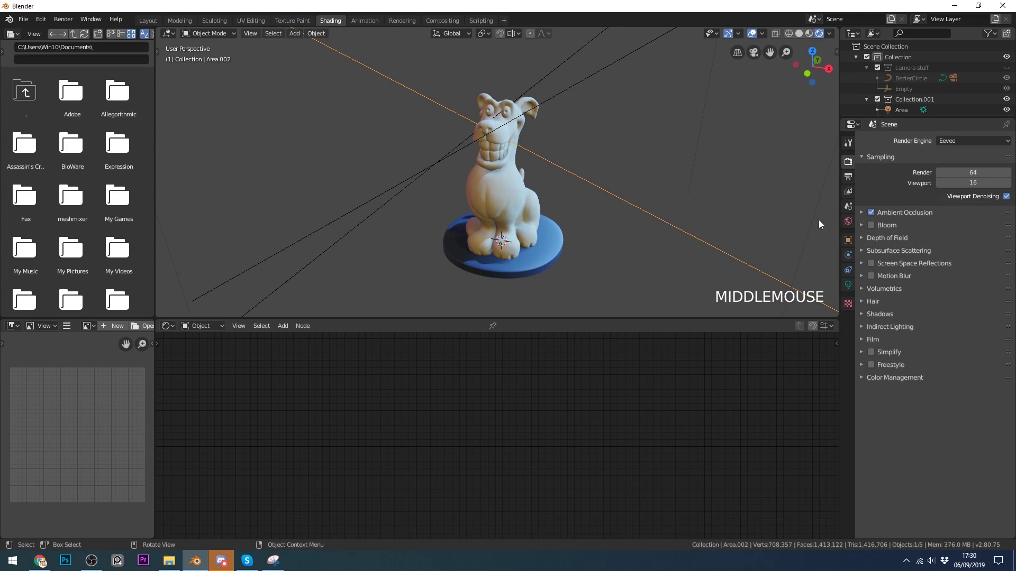
pyautogui.click(862, 213)
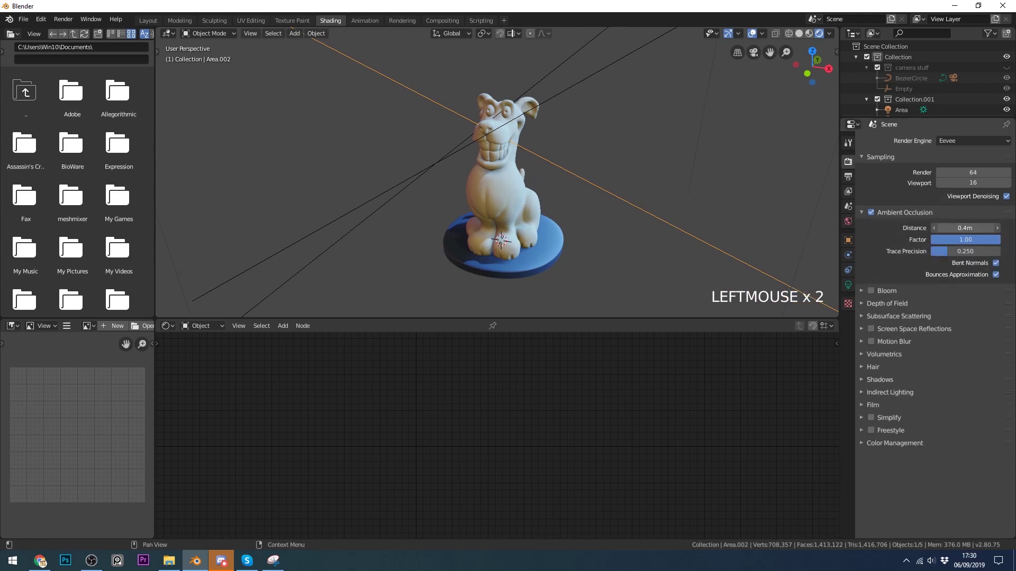
pyautogui.moveTo(965, 227); pyautogui.dragTo(979, 228)
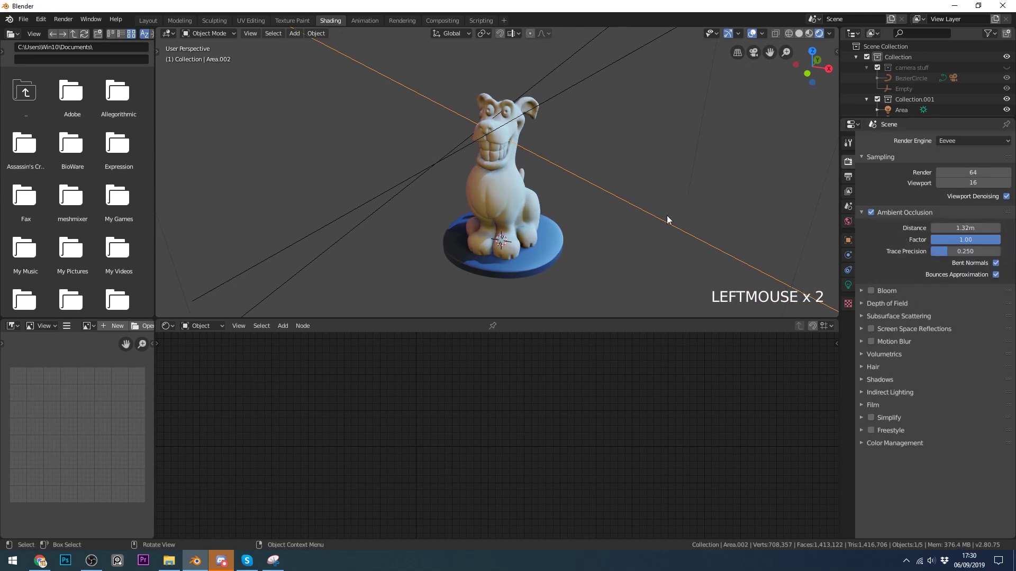
pyautogui.moveTo(656, 214); pyautogui.dragTo(710, 204, button='middle')
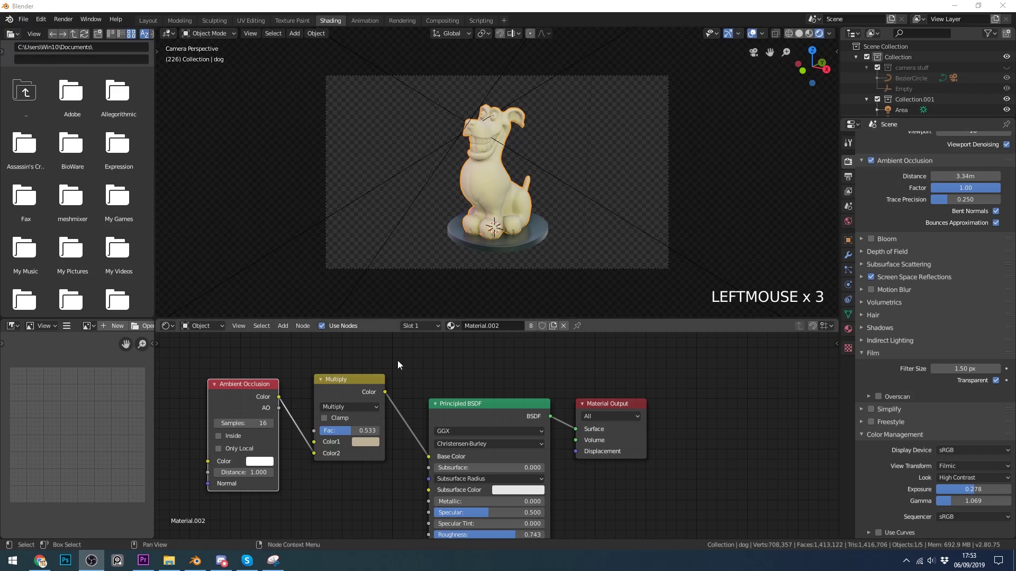
# - Add an Ambient Occlusion input node beside the dog's Principled BSDF
pyautogui.click(483, 189)
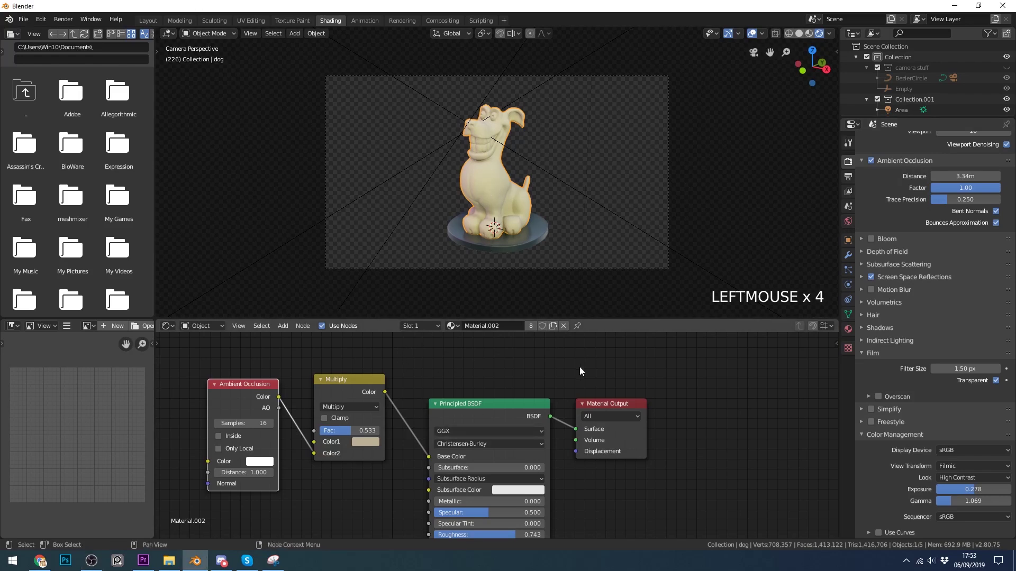
pyautogui.click(441, 423)
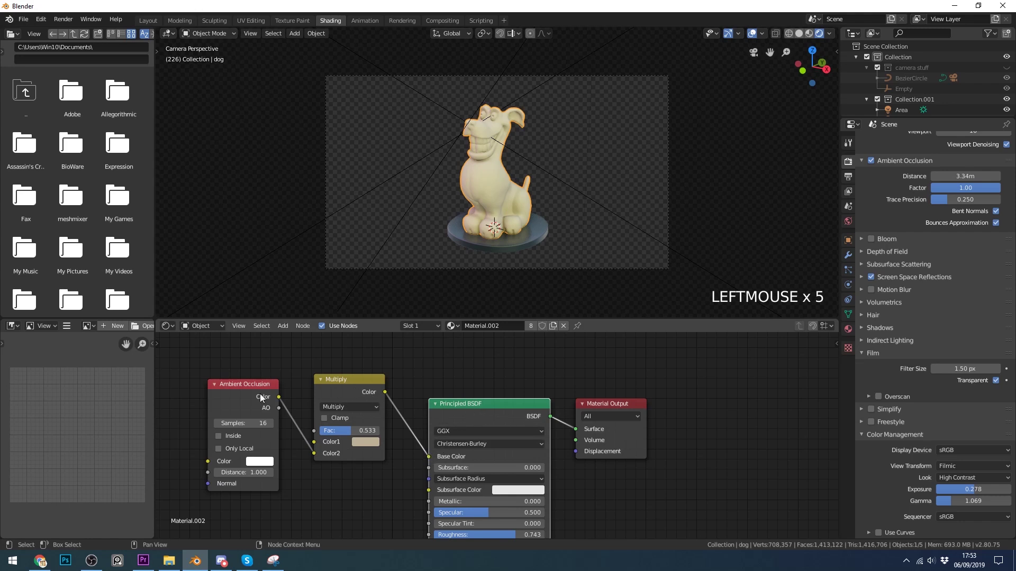
pyautogui.moveTo(261, 397); pyautogui.dragTo(263, 388)
pyautogui.hotkey('shift', 'a')
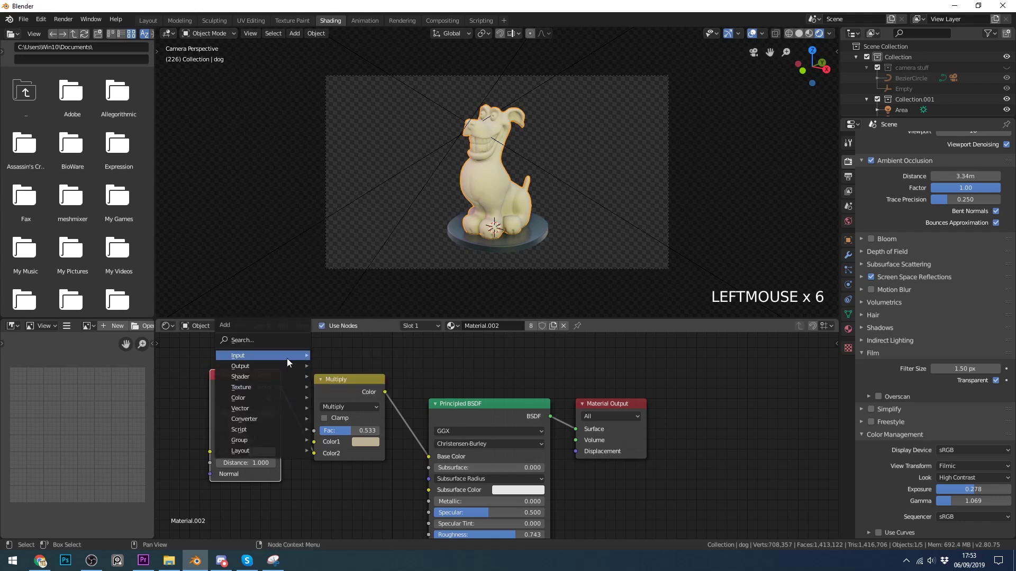
pyautogui.moveTo(287, 357)
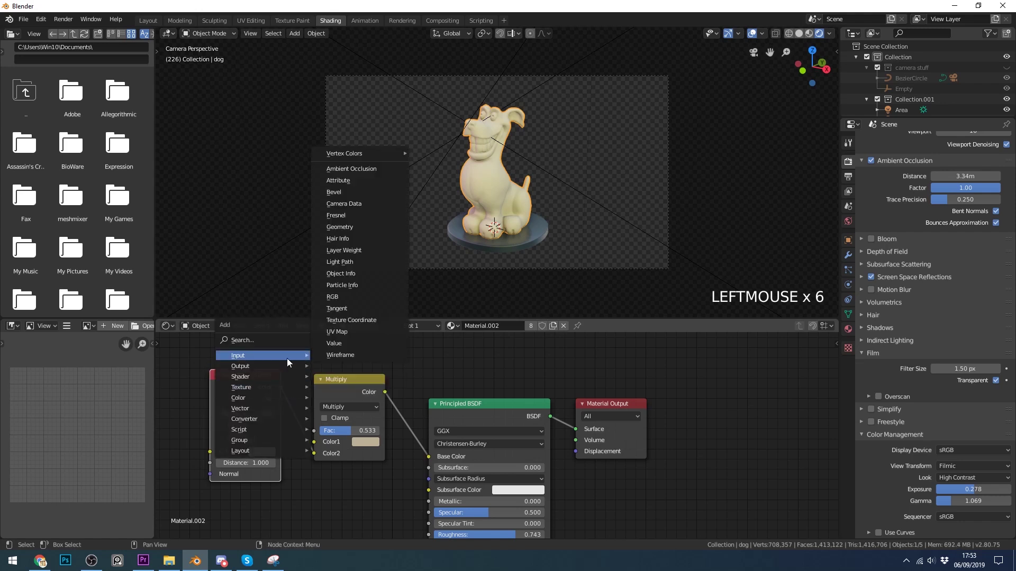
pyautogui.click(367, 167)
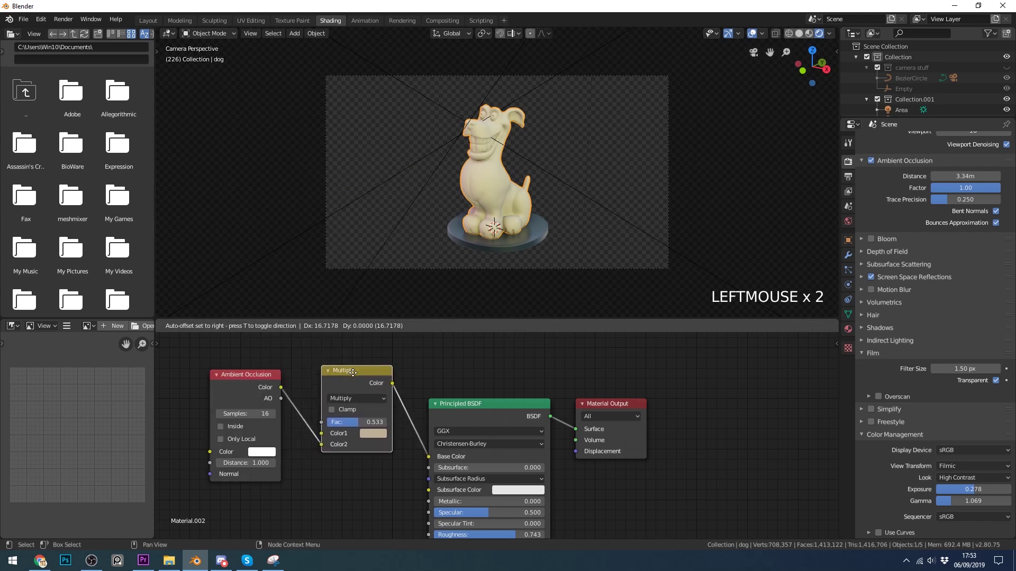
pyautogui.click(345, 371)
# - Add a Multiply mix with tan Color1 and Fac 0.842, and set the render AO factor to 1.00
pyautogui.hotkey('shift', 'a')
pyautogui.moveTo(319, 383)
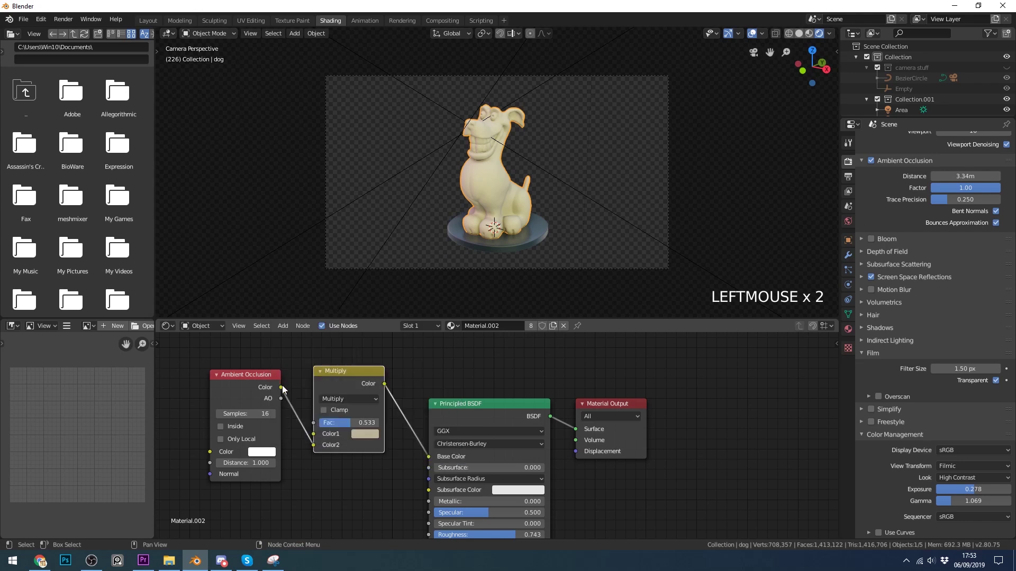
pyautogui.click(363, 434)
pyautogui.moveTo(382, 342)
pyautogui.mouseDown()
pyautogui.moveTo(372, 347)
pyautogui.moveTo(416, 312)
pyautogui.moveTo(402, 309)
pyautogui.moveTo(387, 337)
pyautogui.mouseUp()
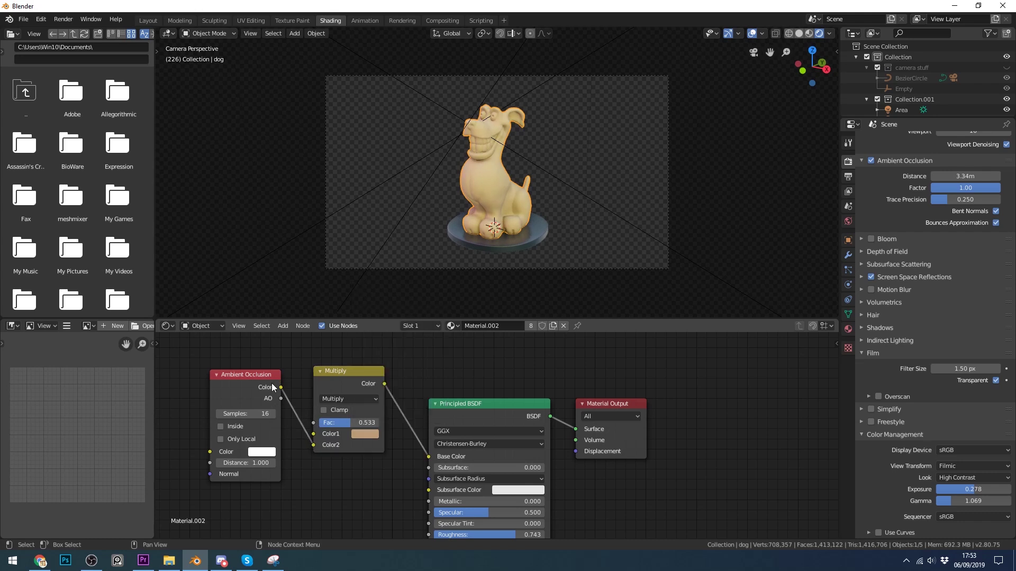
pyautogui.click(351, 398)
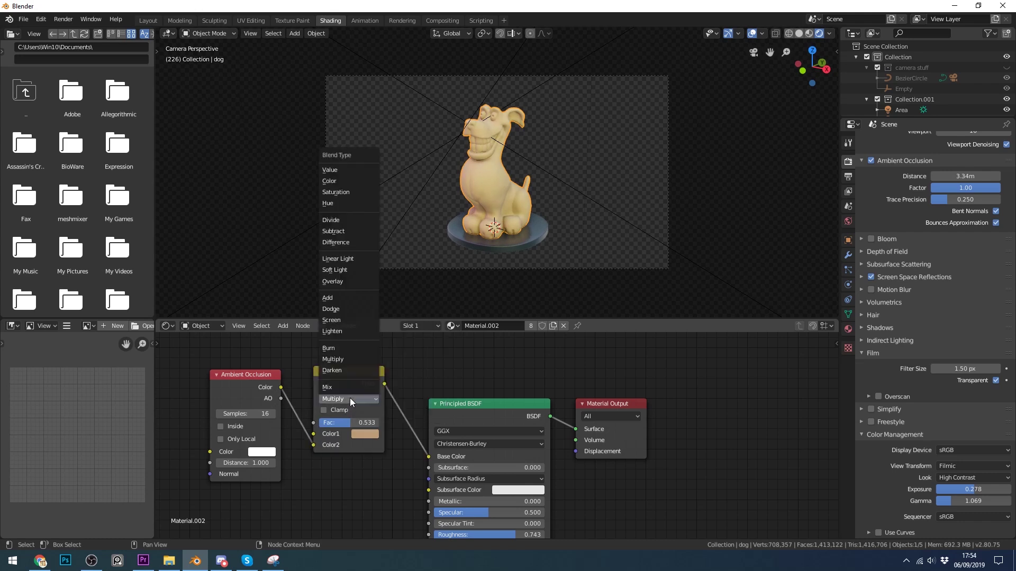
pyautogui.click(342, 360)
pyautogui.moveTo(360, 423); pyautogui.dragTo(378, 423)
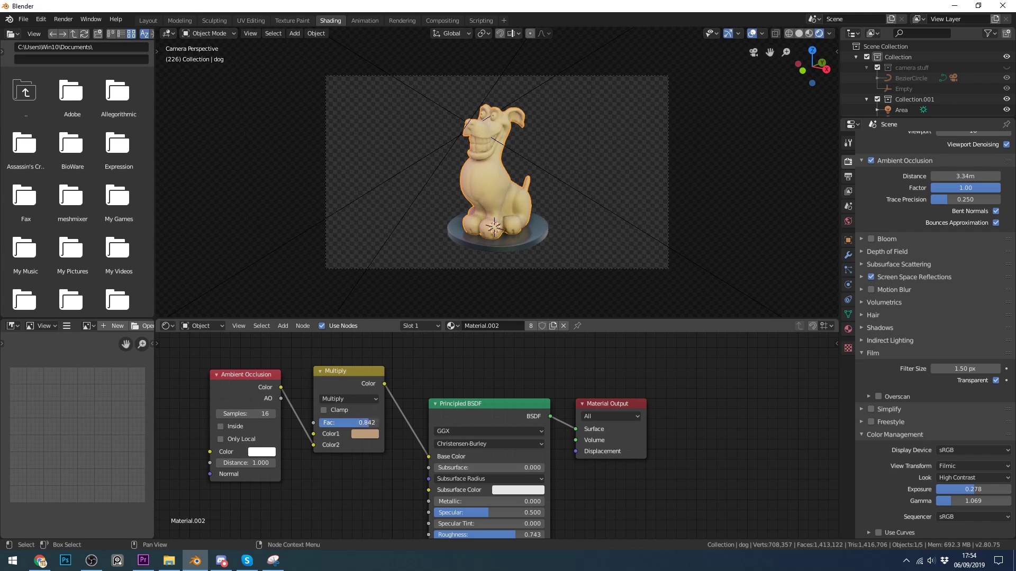
pyautogui.moveTo(965, 188)
pyautogui.mouseDown()
pyautogui.moveTo(929, 188)
pyautogui.moveTo(952, 188)
pyautogui.mouseUp()
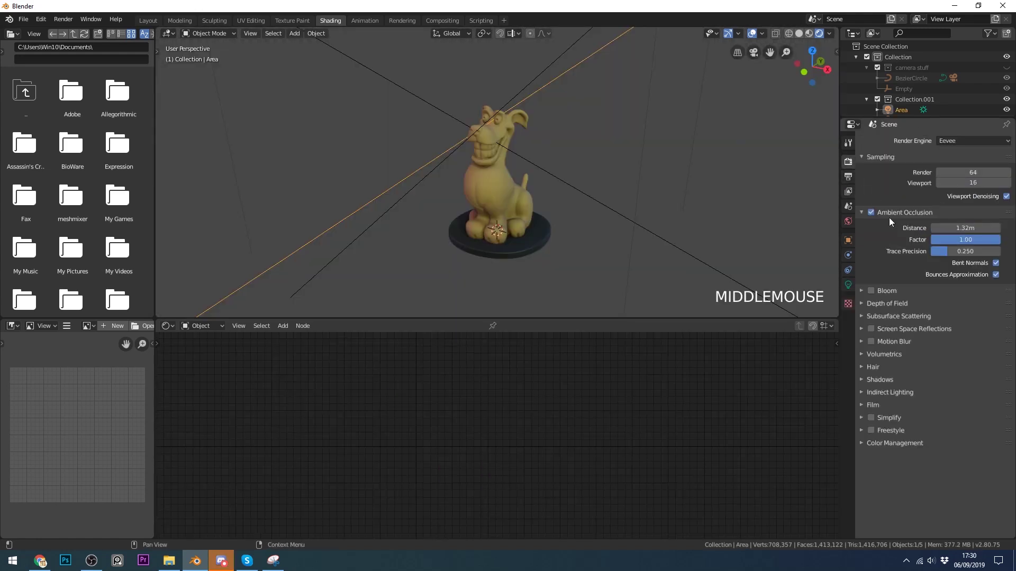
# - Enable Screen Space Reflections in the Eevee render settings and zoom to check the result
pyautogui.click(870, 328)
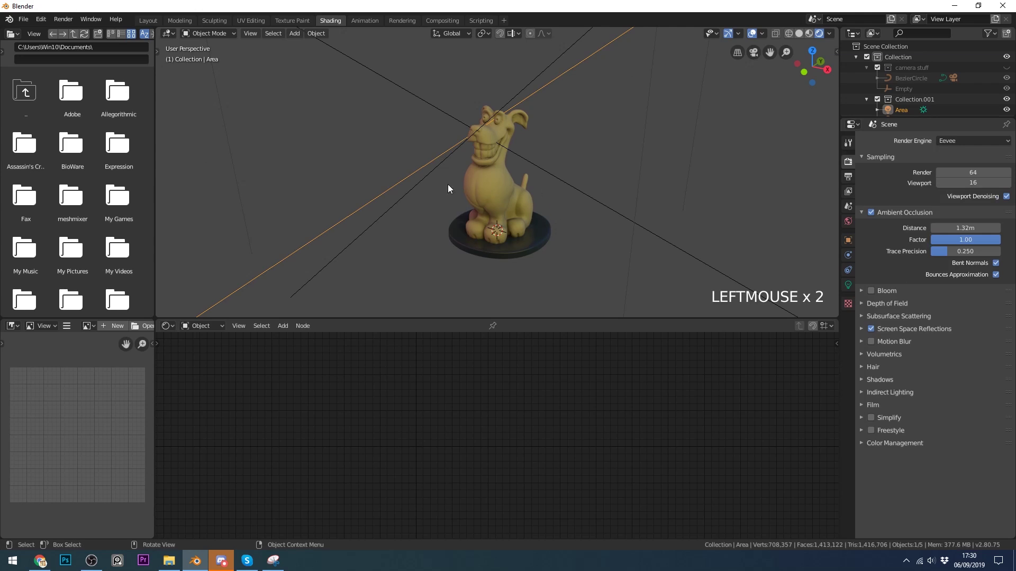
pyautogui.scroll(2, 518, 208)
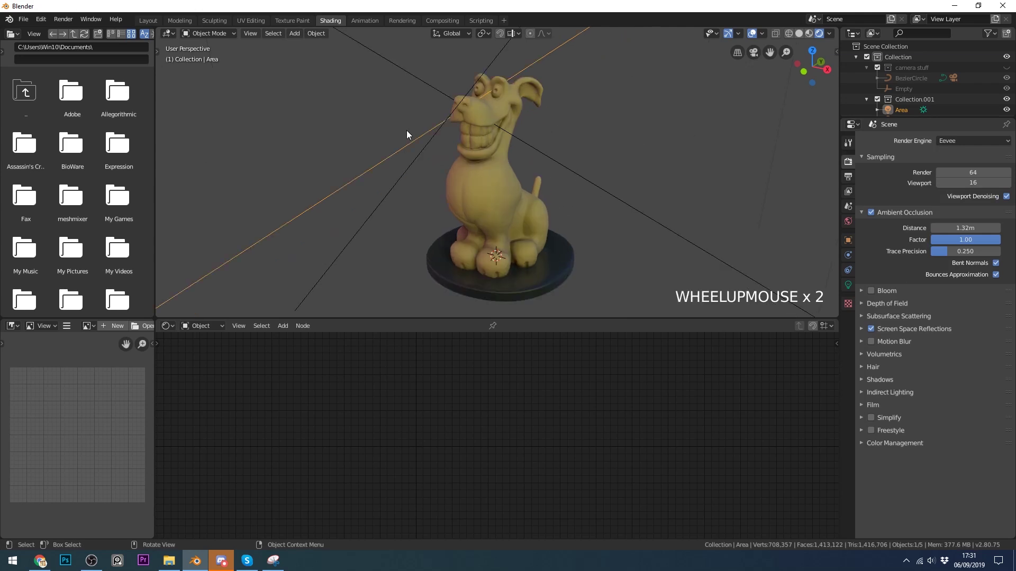
pyautogui.scroll(-5, 516, 185)
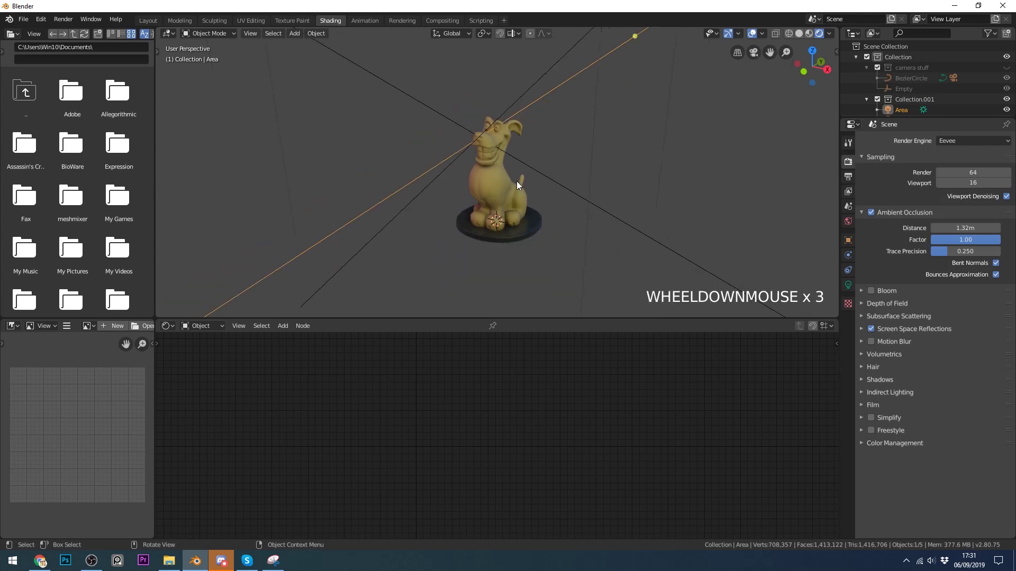
pyautogui.scroll(2, 518, 184)
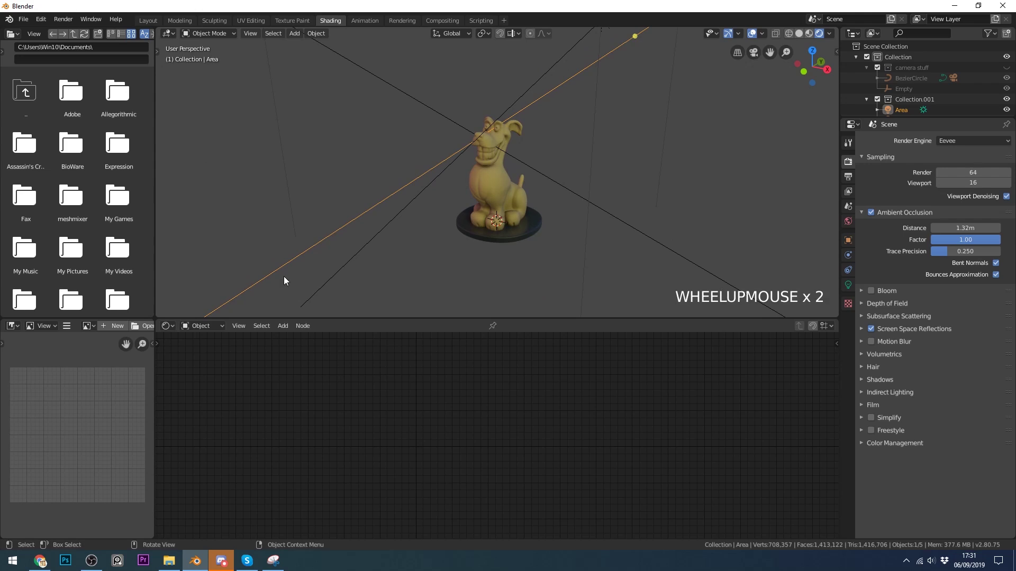
pyautogui.click(208, 326)
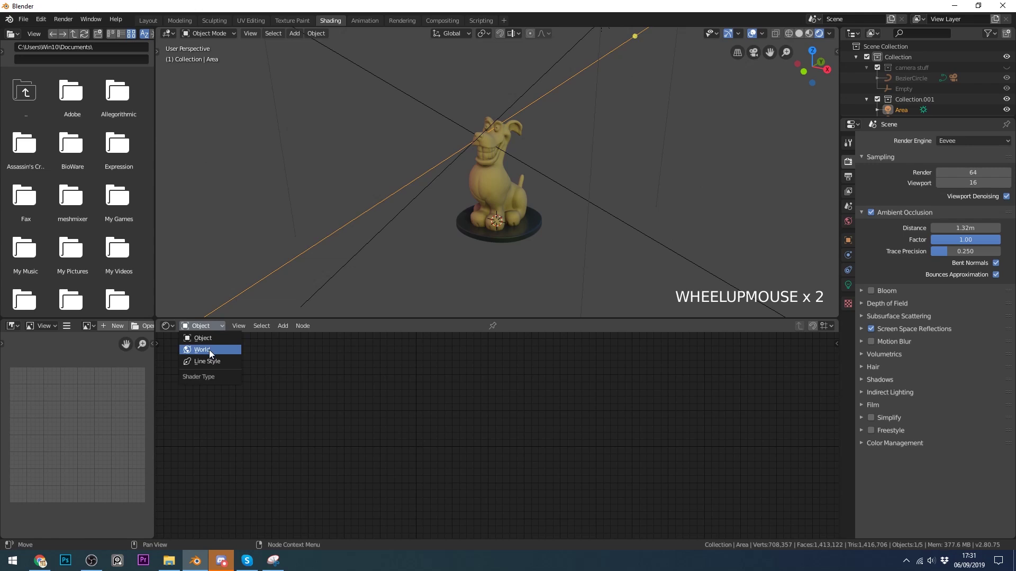
pyautogui.click(208, 351)
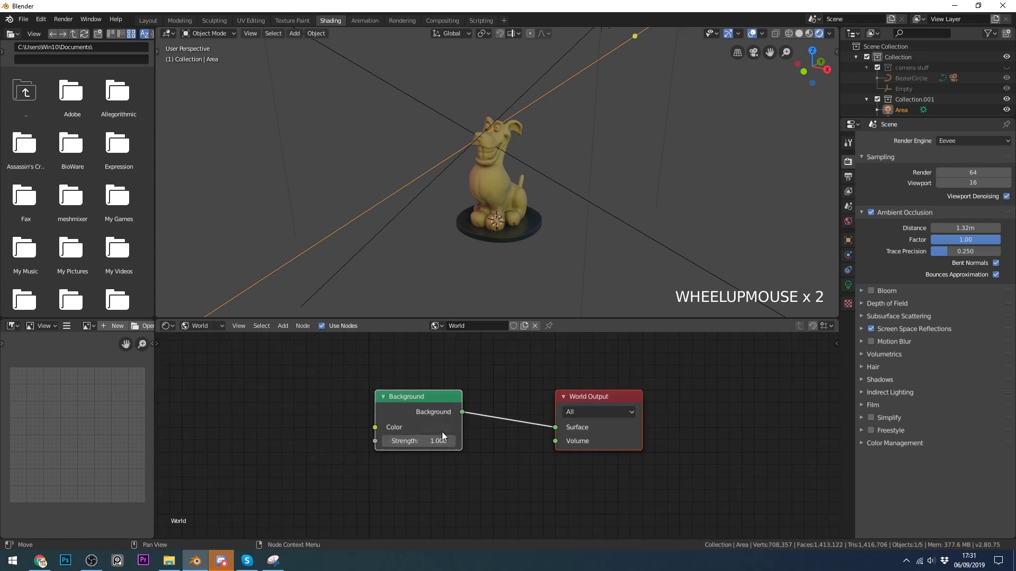
pyautogui.click(441, 431)
pyautogui.moveTo(530, 310); pyautogui.dragTo(540, 265)
pyautogui.moveTo(539, 207); pyautogui.dragTo(531, 180, button='middle')
pyautogui.scroll(4, 533, 185)
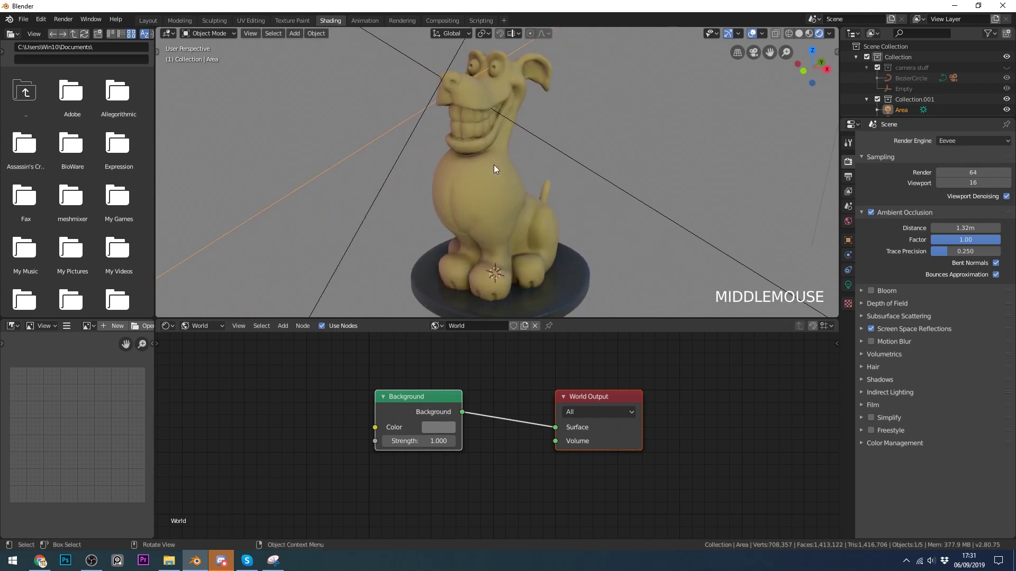
pyautogui.scroll(-1, 493, 168)
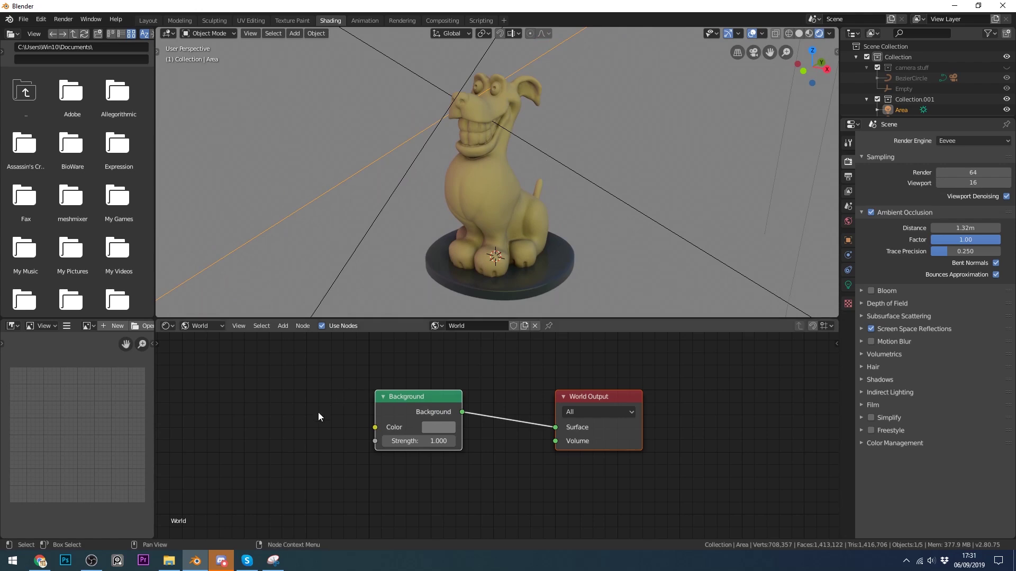
pyautogui.click(809, 34)
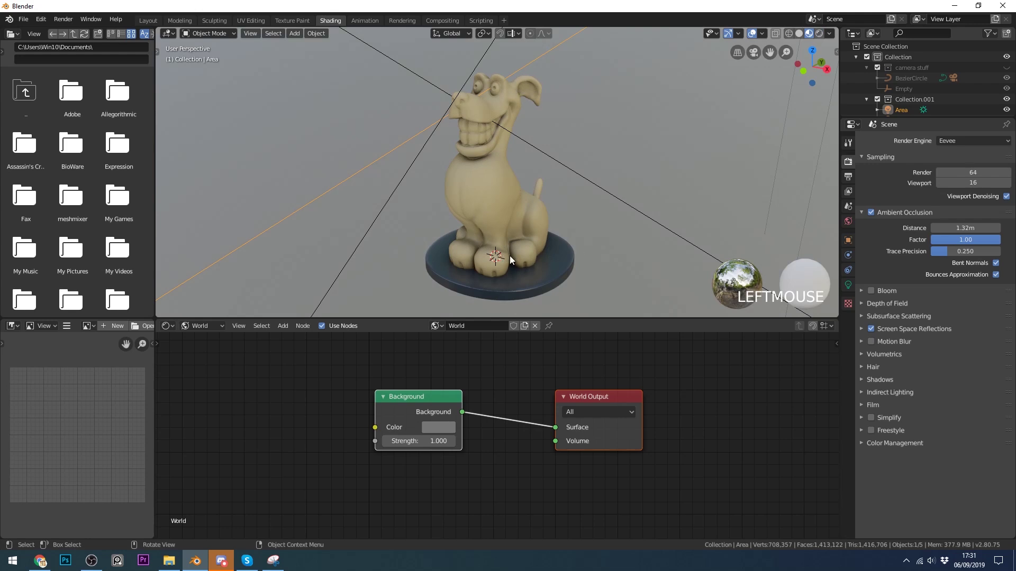
# - Add an Environment Texture node wired into the world Background Color and open its image browser
pyautogui.click(820, 35)
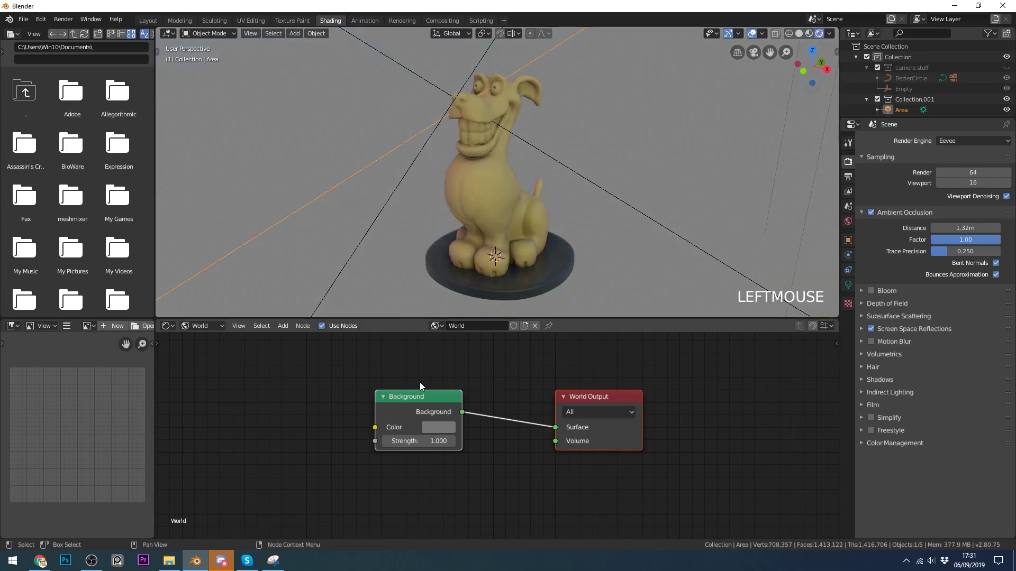
pyautogui.click(286, 421)
pyautogui.hotkey('shift', 'a')
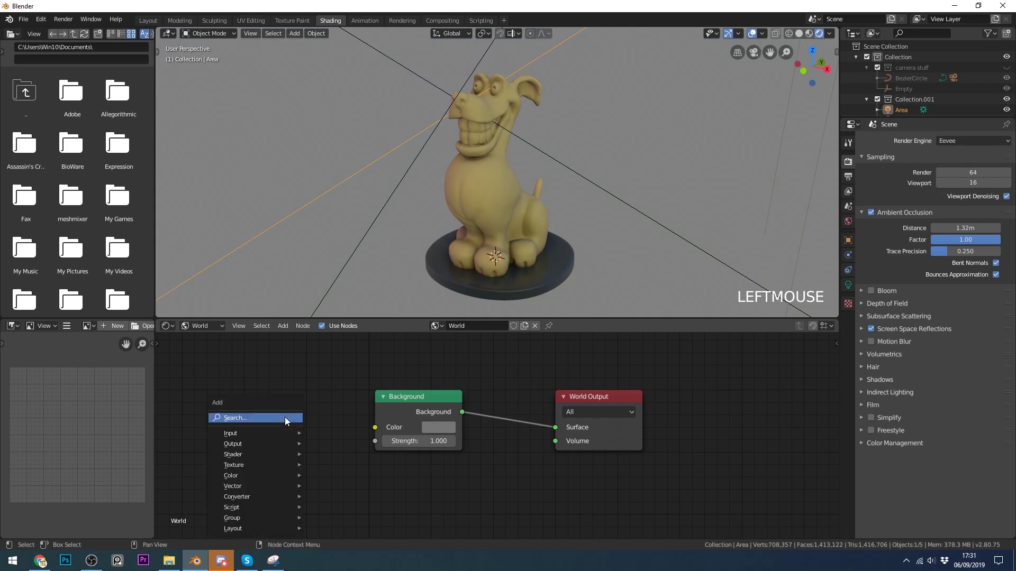
pyautogui.moveTo(256, 464)
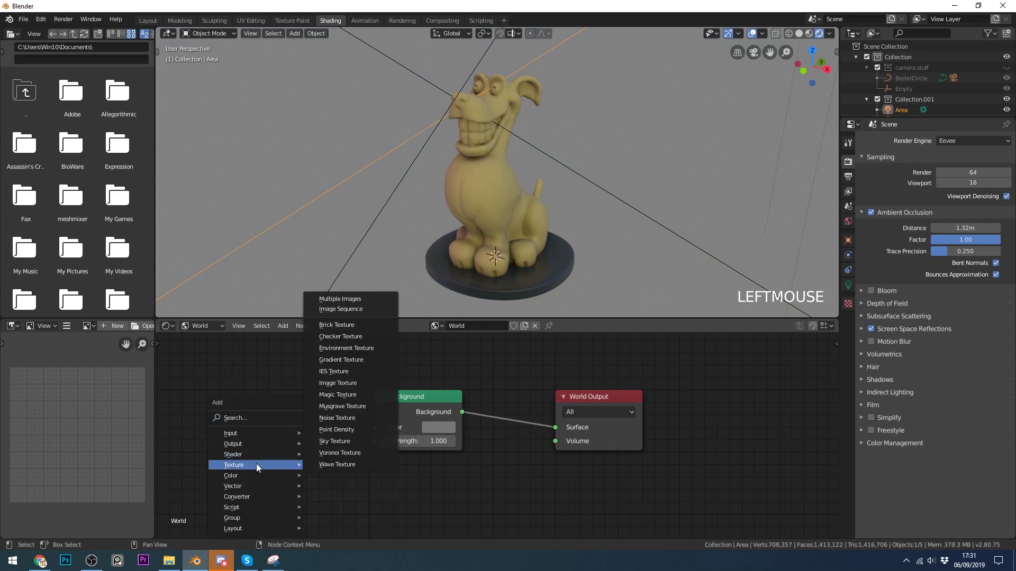
pyautogui.click(332, 351)
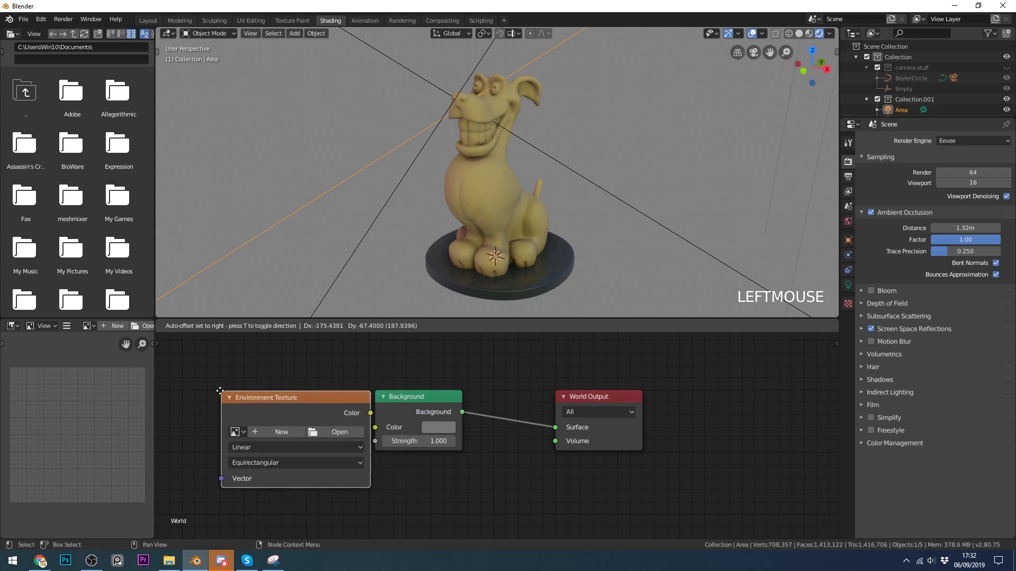
pyautogui.click(191, 391)
pyautogui.moveTo(341, 413); pyautogui.dragTo(382, 429)
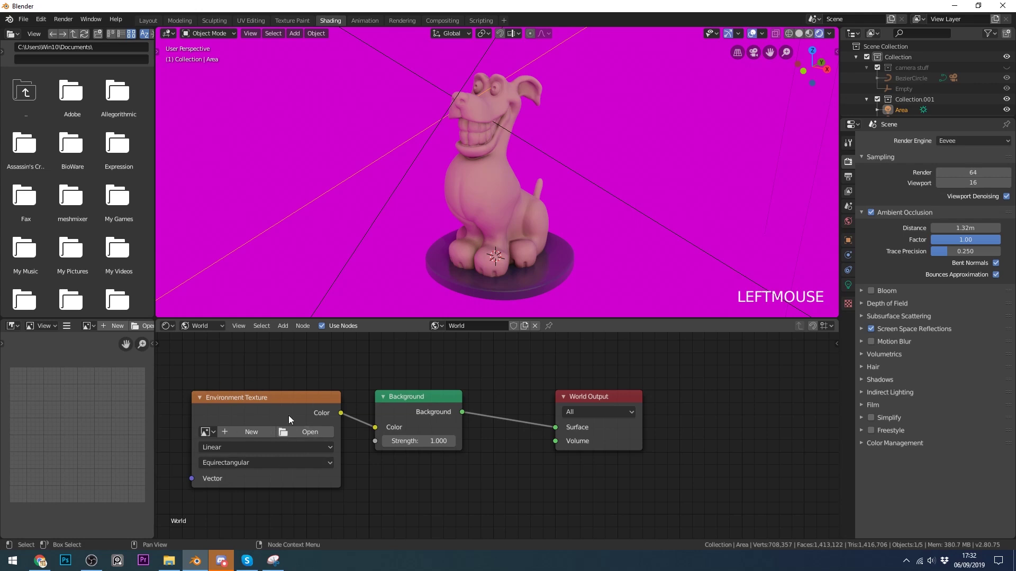
pyautogui.click(297, 430)
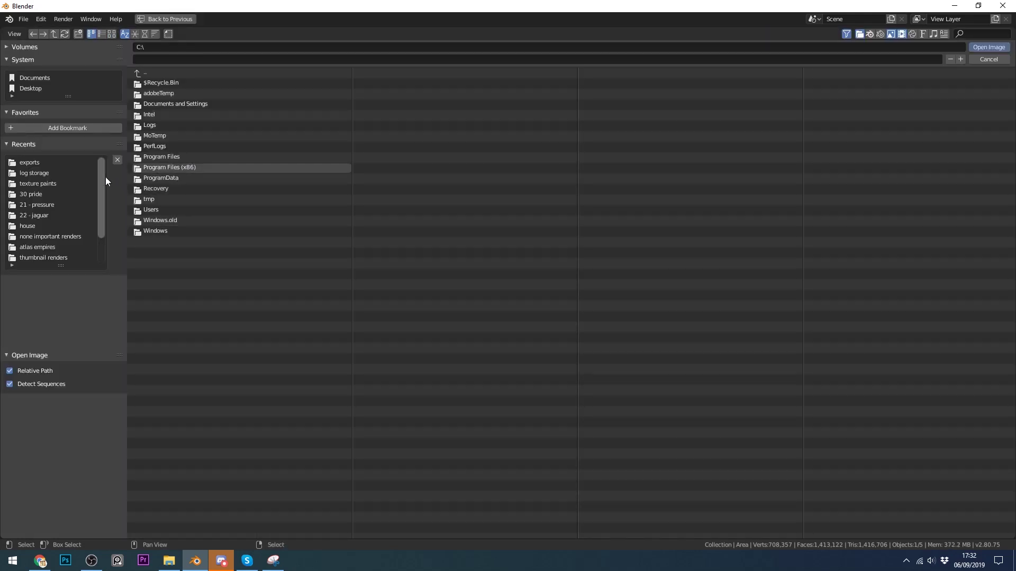
# - From the recent hdri folder in thumbnail view, load Old City Centre.jpg as the environment image
pyautogui.scroll(-3, 99, 195)
pyautogui.click(49, 237)
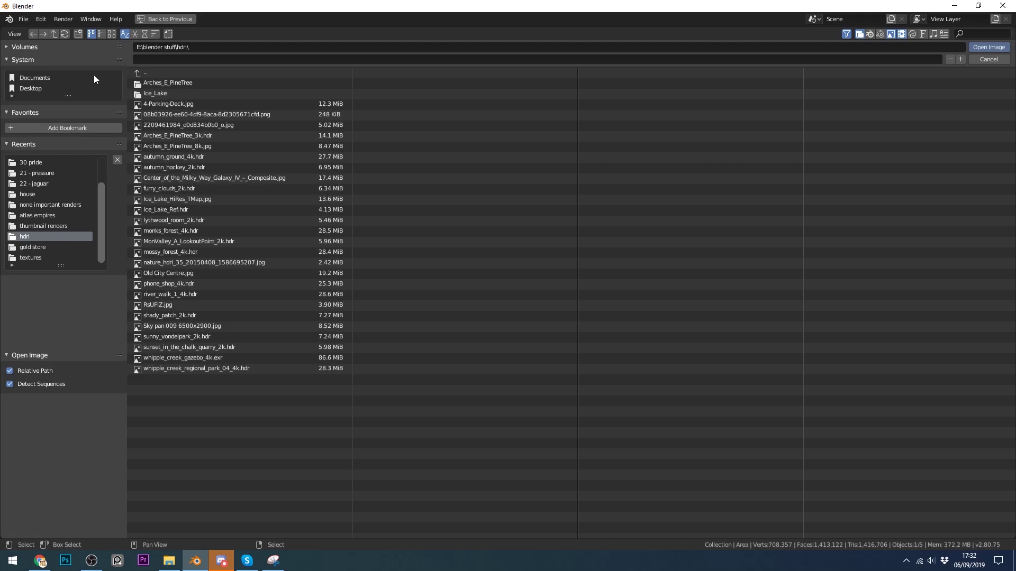
pyautogui.click(112, 34)
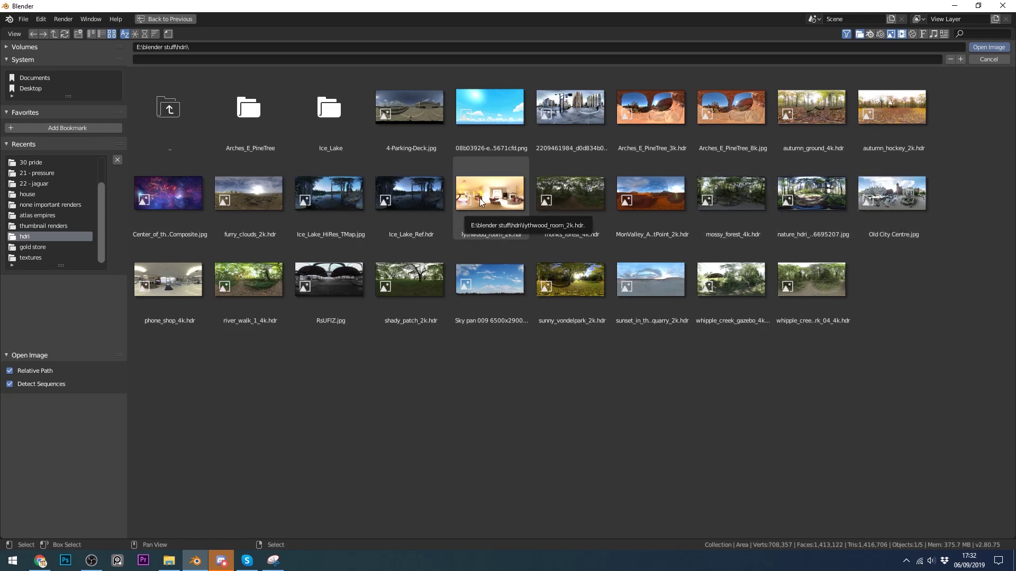
pyautogui.click(917, 194)
# - Confirm the chosen background image, then try a Background Strength of 1.5 and undo back to 1.0
pyautogui.press('Return')
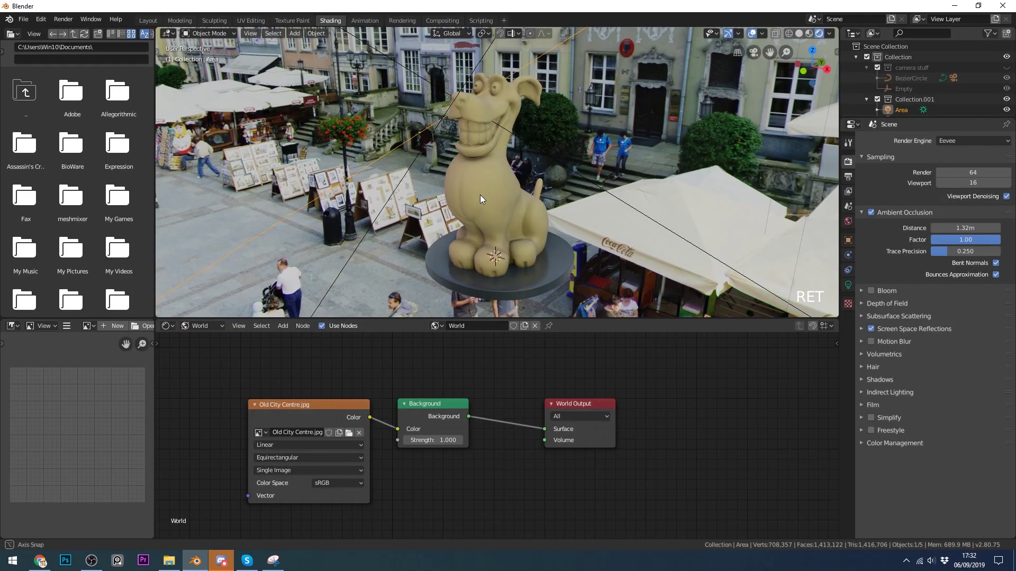
pyautogui.moveTo(481, 199)
pyautogui.mouseDown(button='middle')
pyautogui.moveTo(553, 181)
pyautogui.moveTo(818, 188)
pyautogui.moveTo(198, 189)
pyautogui.moveTo(474, 198)
pyautogui.mouseUp(button='middle')
pyautogui.scroll(-1, 552, 119)
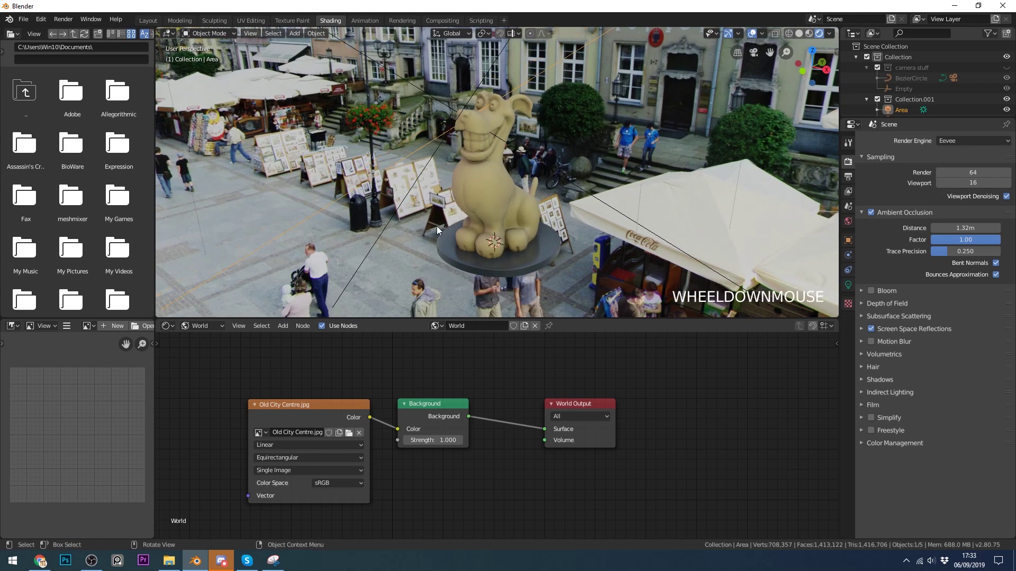
pyautogui.moveTo(545, 197); pyautogui.dragTo(491, 192, button='middle')
pyautogui.click(449, 440)
pyautogui.write('1.5')
pyautogui.click(452, 427)
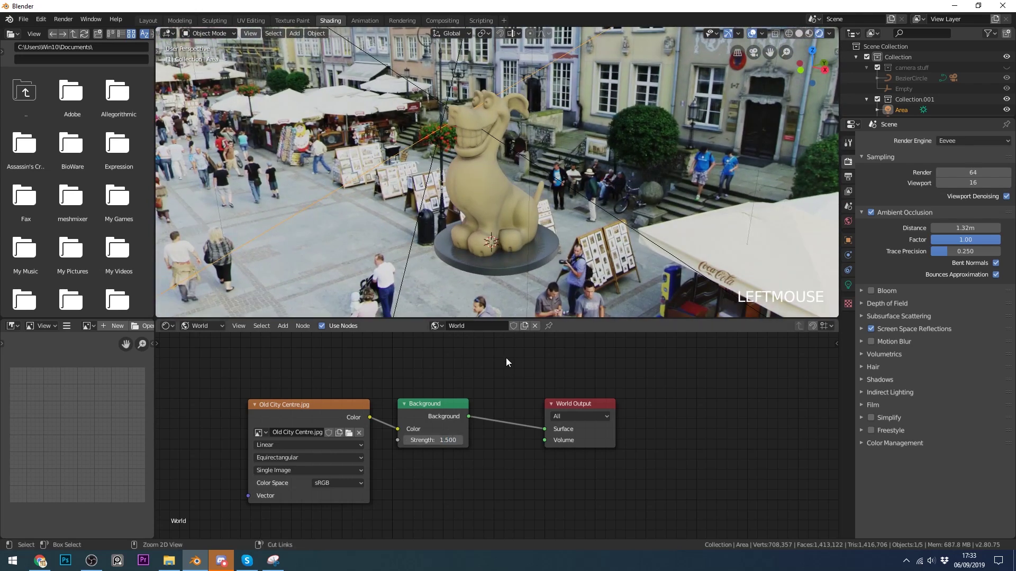
pyautogui.hotkey('ctrl', 'z')
# - Turn on Transparent in Render Properties > Film so the city backdrop disappears
pyautogui.moveTo(535, 249); pyautogui.dragTo(553, 236, button='middle')
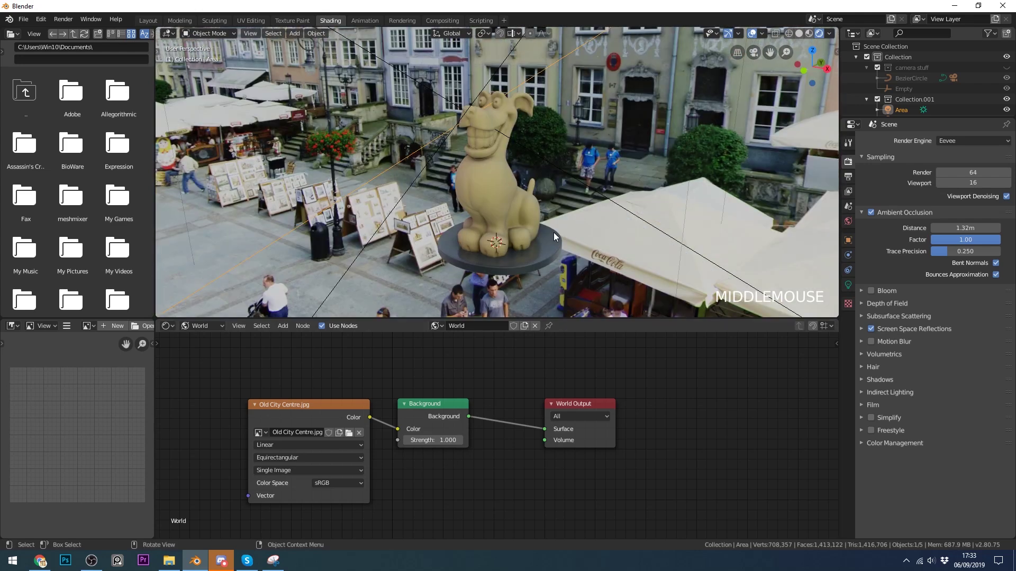
pyautogui.click(862, 406)
pyautogui.click(995, 432)
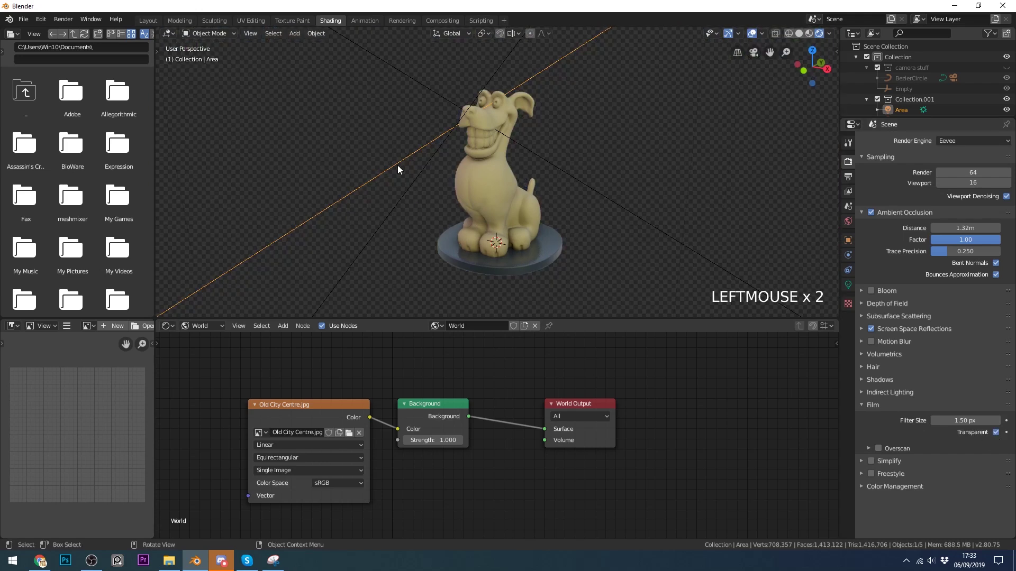
# - In Color Management, keep Filmic, set the Look to High Contrast and raise the exposure toward 0.278
pyautogui.click(865, 485)
pyautogui.scroll(-3, 906, 471)
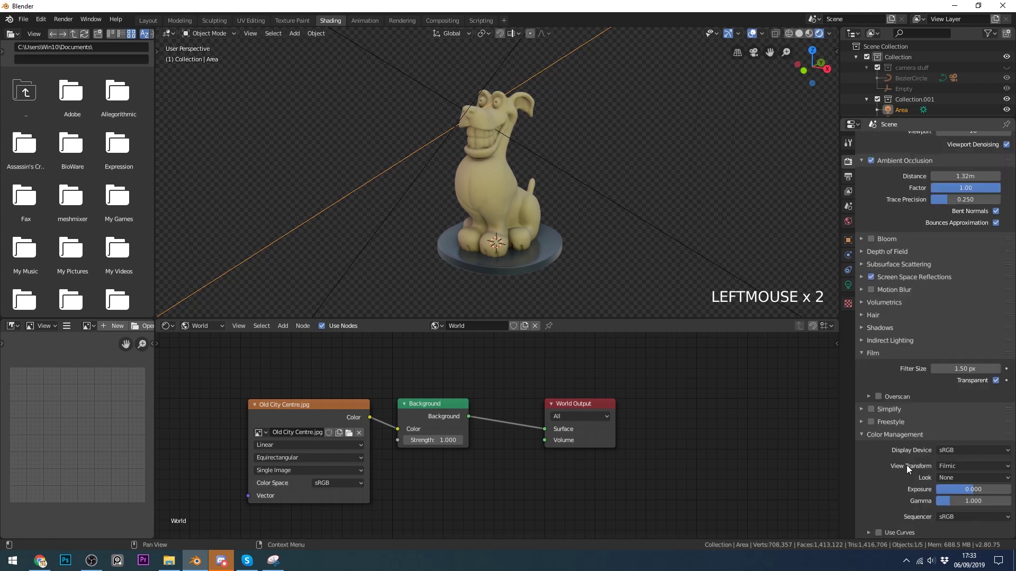
pyautogui.click(974, 466)
pyautogui.click(955, 490)
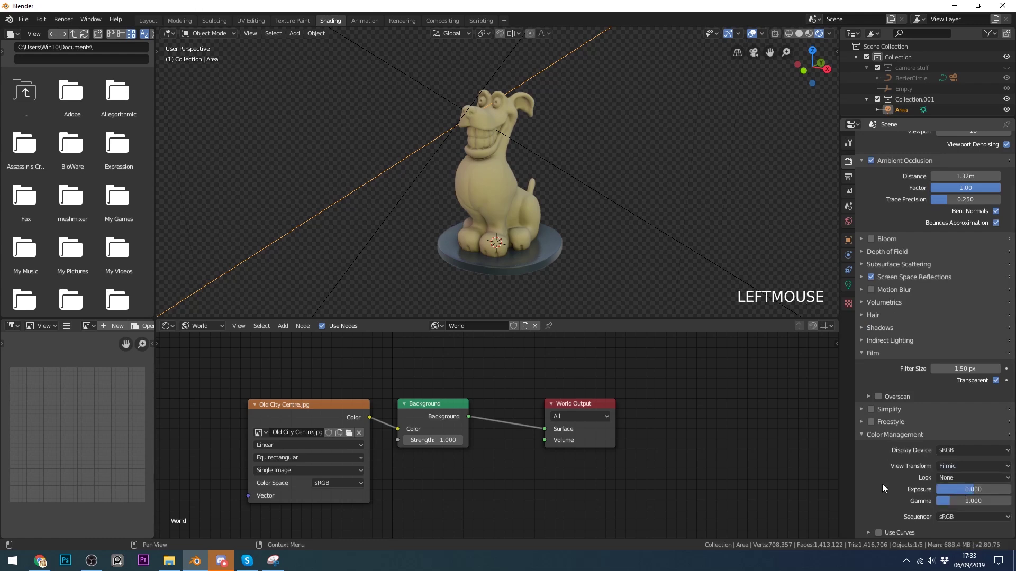
pyautogui.click(959, 475)
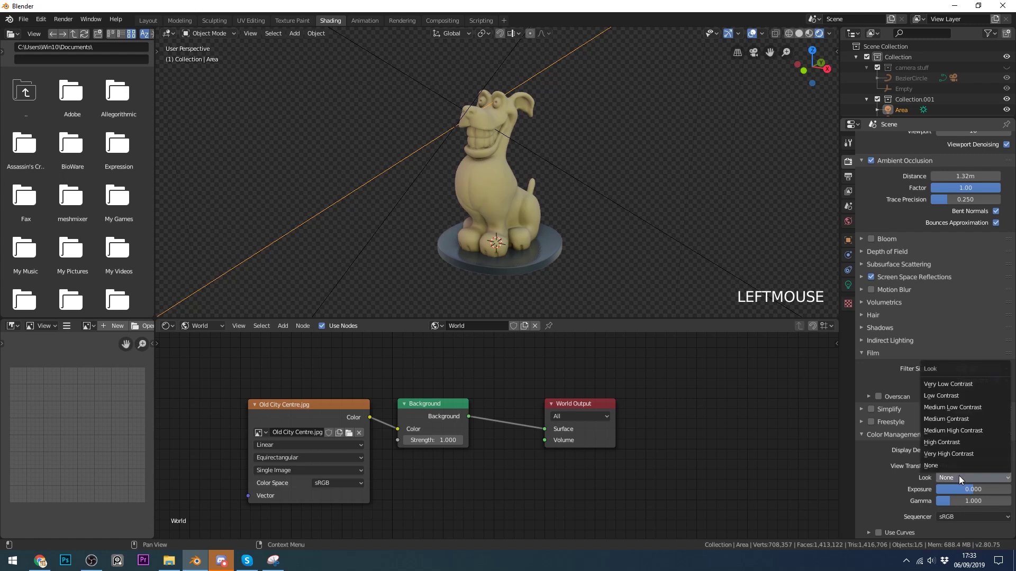
pyautogui.click(961, 442)
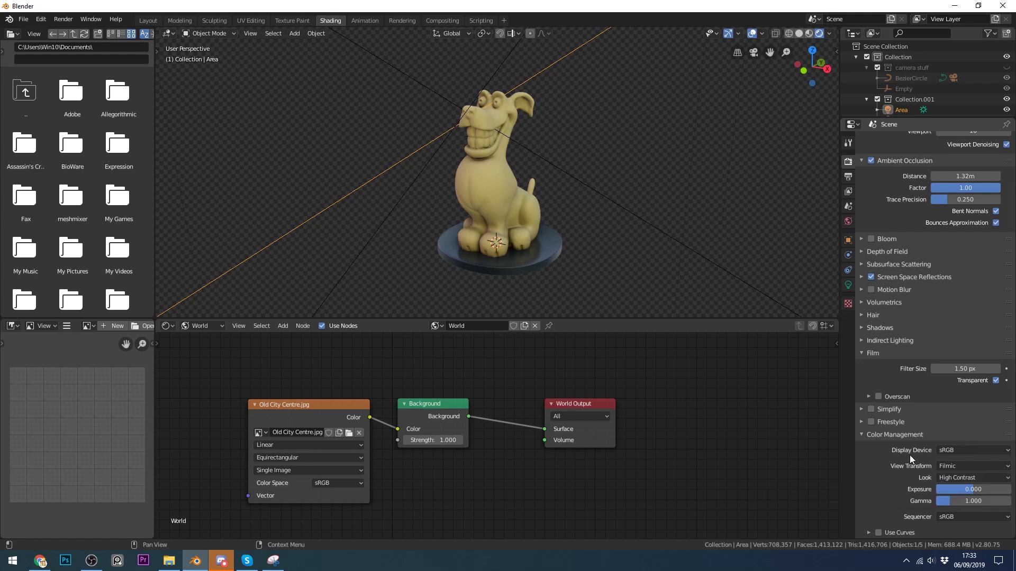
pyautogui.moveTo(973, 489)
pyautogui.mouseDown()
pyautogui.moveTo(1003, 489)
pyautogui.moveTo(969, 490)
pyautogui.moveTo(975, 501)
pyautogui.mouseUp()
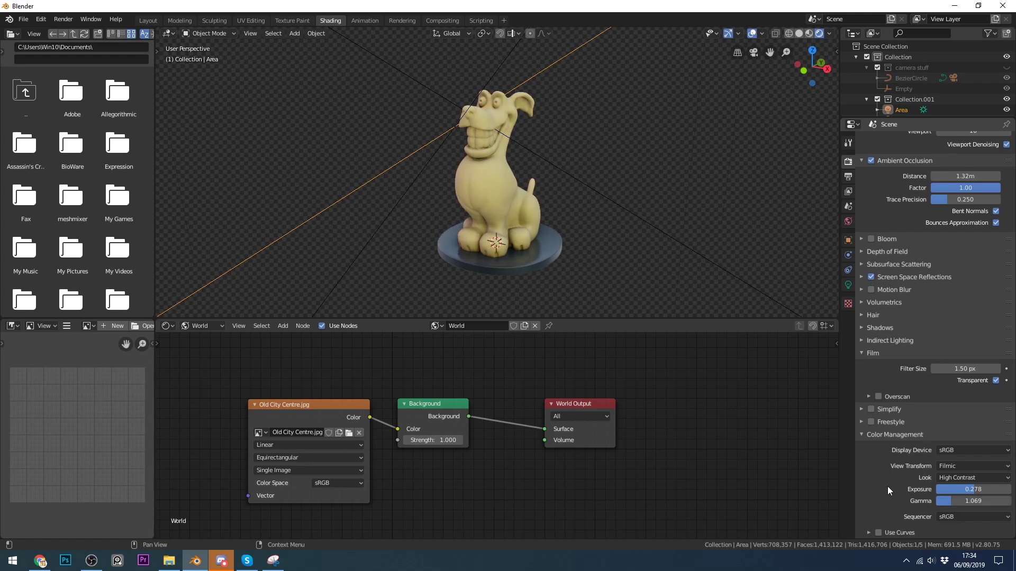